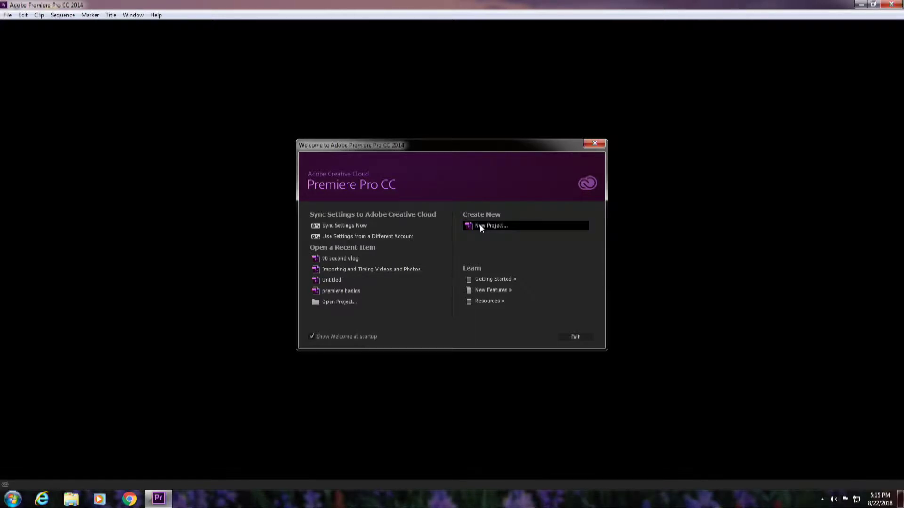
Create a new project named "green screen" with the default settings
{"action": "left_click", "coordinate": [479, 225]}
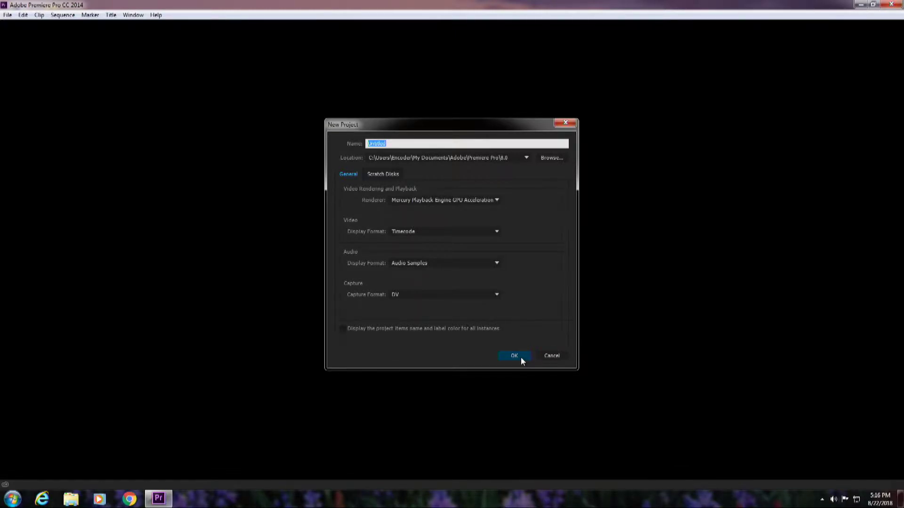
{"action": "type", "text": "green screen"}
{"action": "key", "text": "Return"}
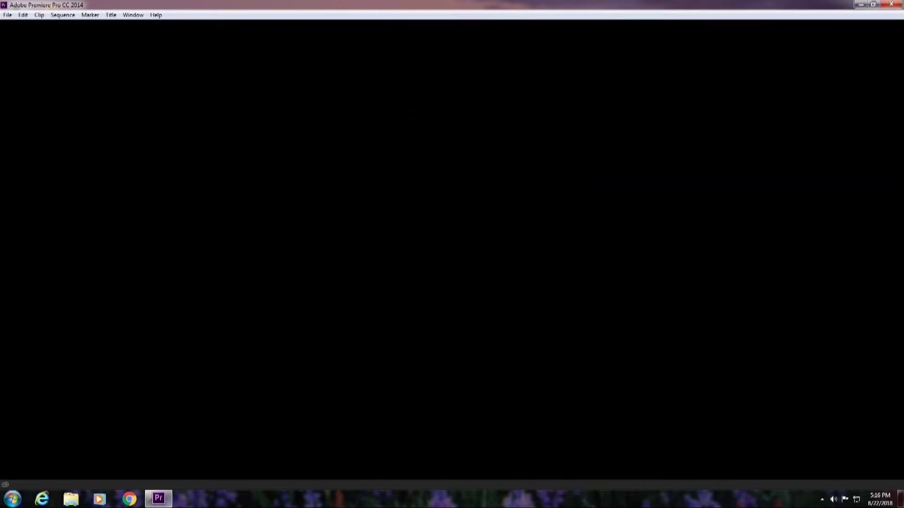
Import the 00009 and Cyan Triangles video files from the green screen folder in the Videos library into the project
{"action": "left_click", "coordinate": [71, 499]}
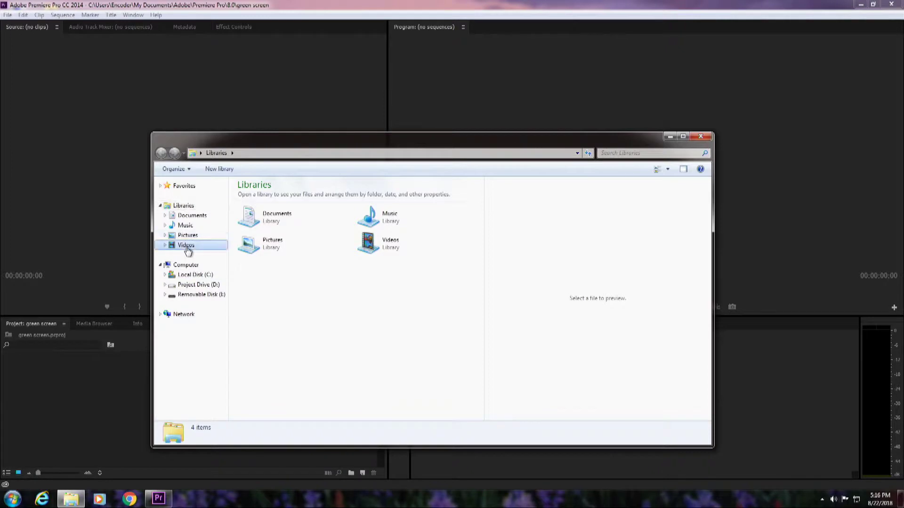
{"action": "left_click", "coordinate": [186, 245]}
{"action": "double_click", "coordinate": [260, 231]}
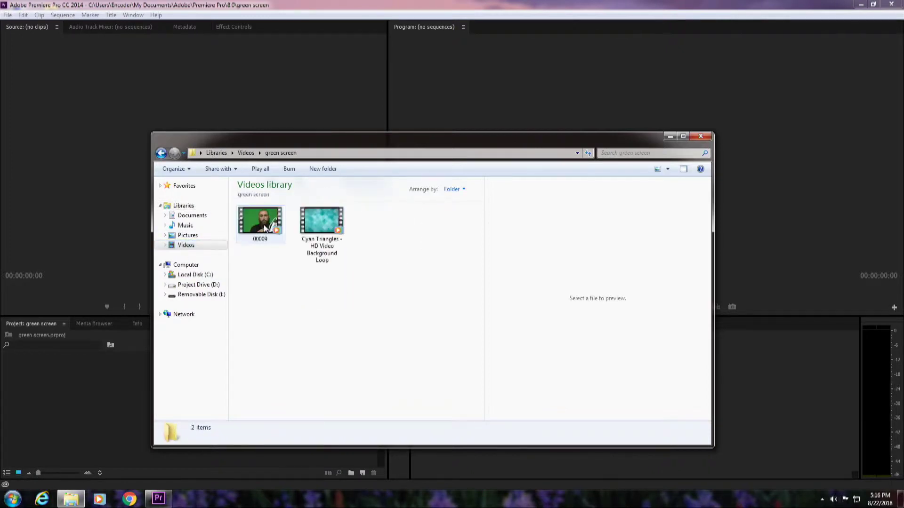
{"action": "left_click_drag", "start_coordinate": [333, 324], "coordinate": [85, 404]}
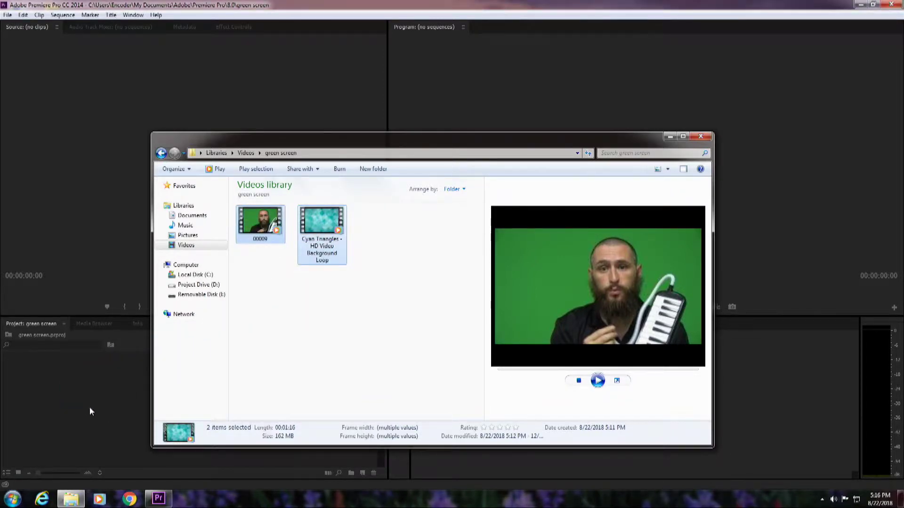
{"action": "left_click", "coordinate": [99, 443]}
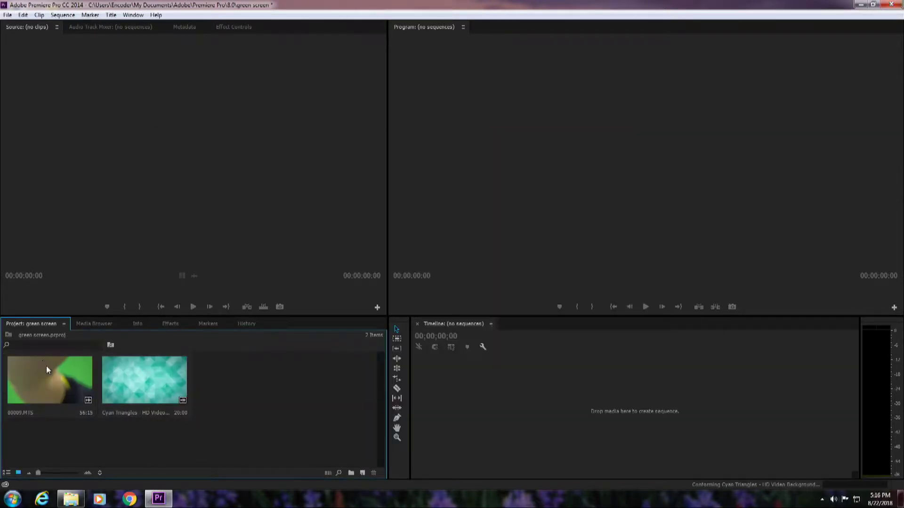
Create a sequence from the 00009.MTS clip and play back its opening seconds
{"action": "left_click_drag", "start_coordinate": [65, 384], "coordinate": [454, 405]}
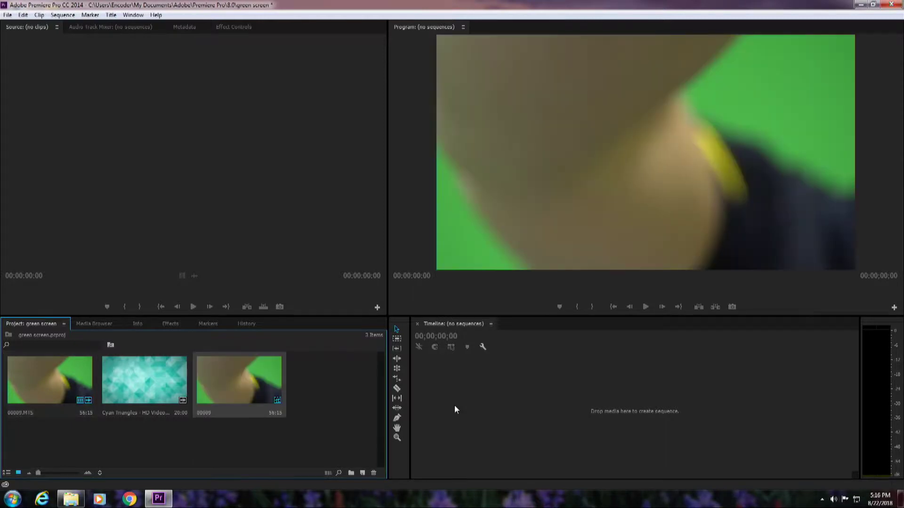
{"action": "left_click", "coordinate": [645, 307]}
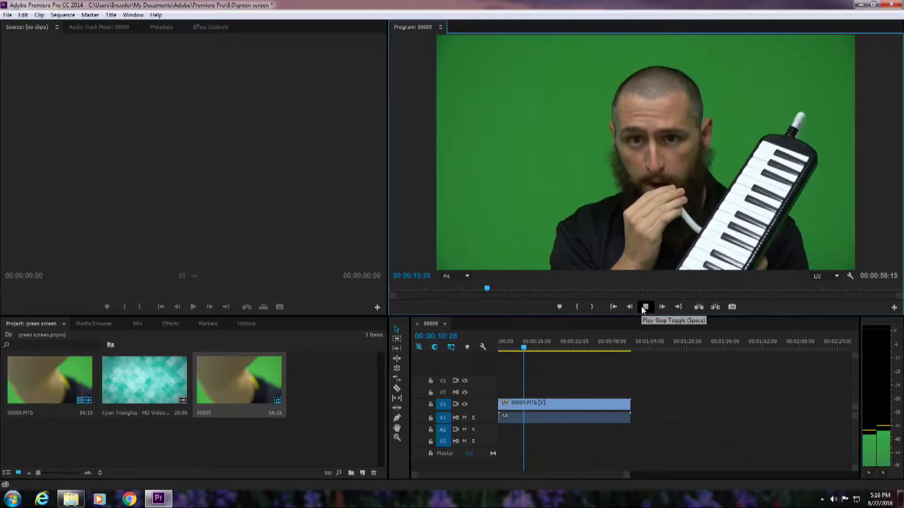
{"action": "left_click", "coordinate": [645, 307]}
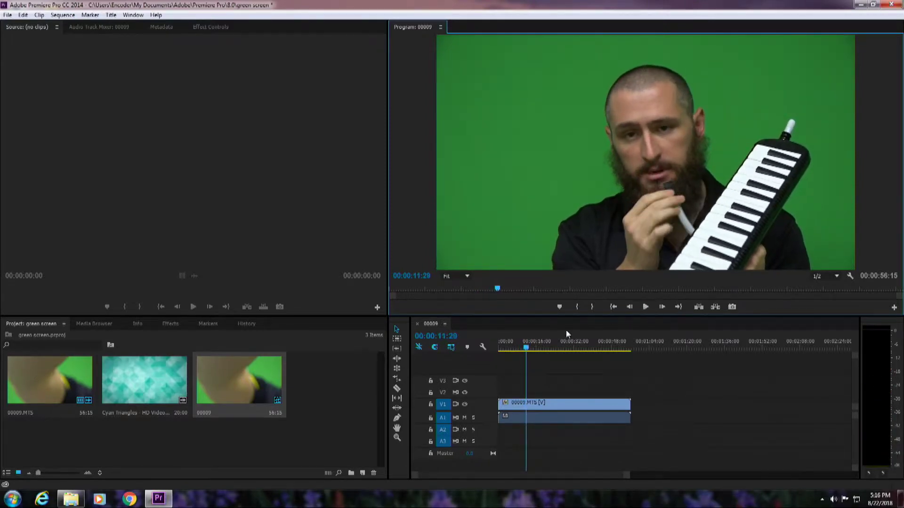
Trim the start of the 00009.MTS clip to 00:00:01:18 and ripple delete the gap left before it
{"action": "left_click", "coordinate": [503, 346]}
{"action": "left_click_drag", "start_coordinate": [502, 346], "coordinate": [500, 347]}
{"action": "left_click", "coordinate": [645, 307]}
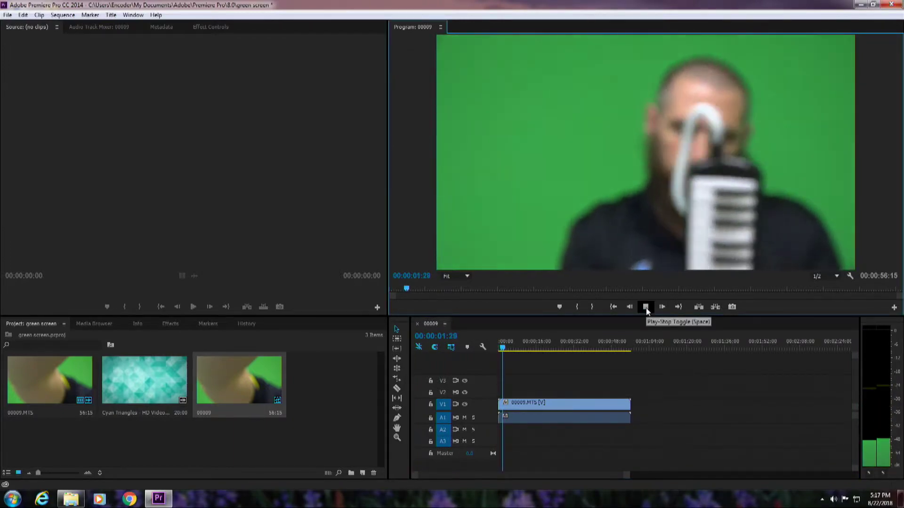
{"action": "left_click", "coordinate": [646, 308]}
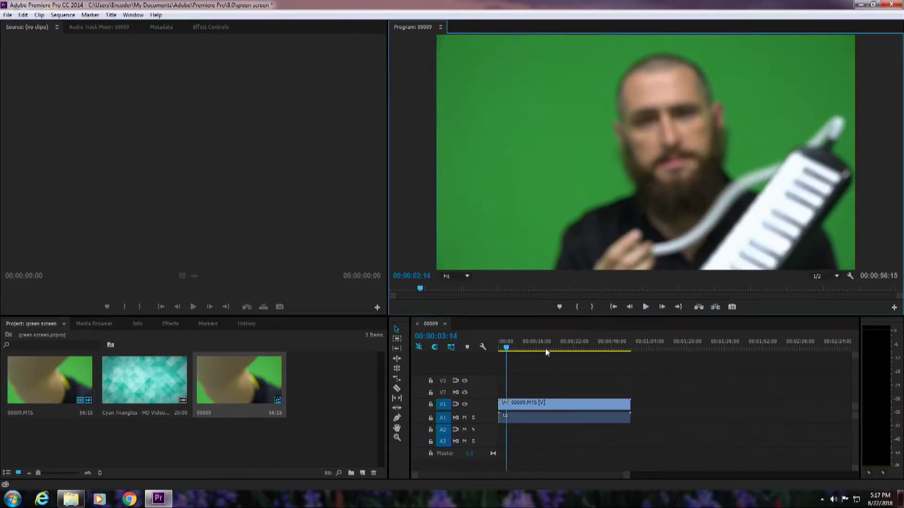
{"action": "left_click_drag", "start_coordinate": [498, 346], "coordinate": [502, 347]}
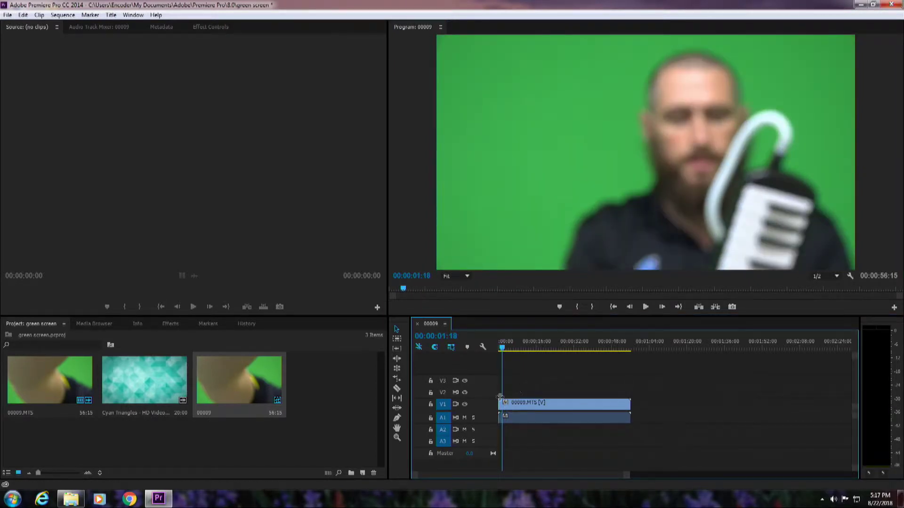
{"action": "left_click_drag", "start_coordinate": [499, 402], "coordinate": [502, 404]}
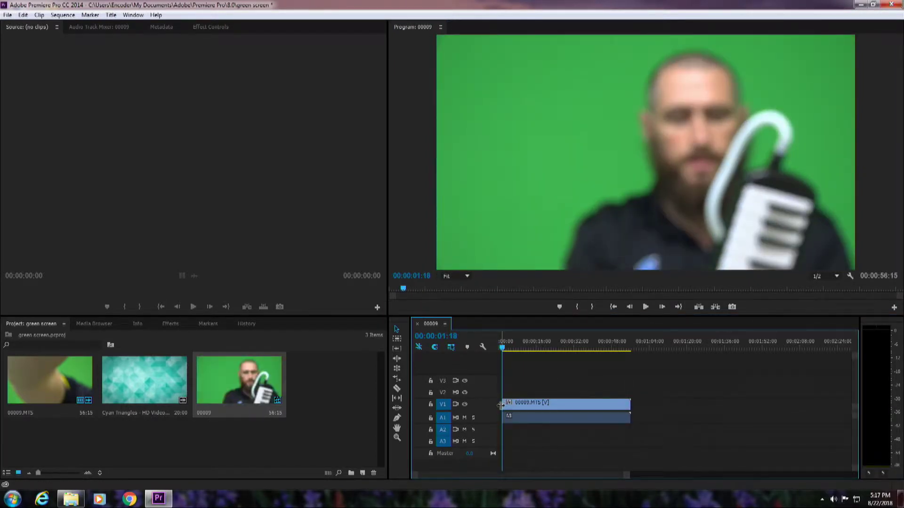
{"action": "right_click", "coordinate": [500, 408]}
{"action": "left_click", "coordinate": [522, 412]}
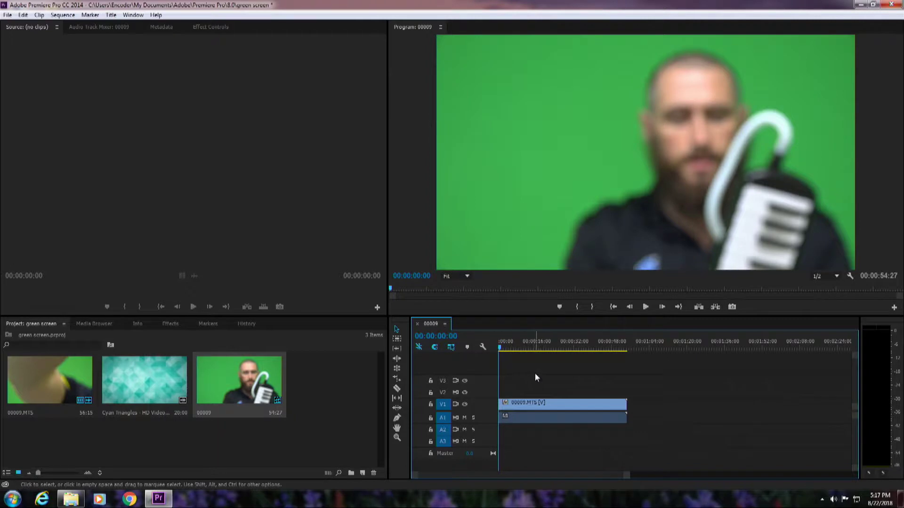
Play the trimmed footage briefly and move the 00009.MTS video up to track V2
{"action": "left_click", "coordinate": [644, 307]}
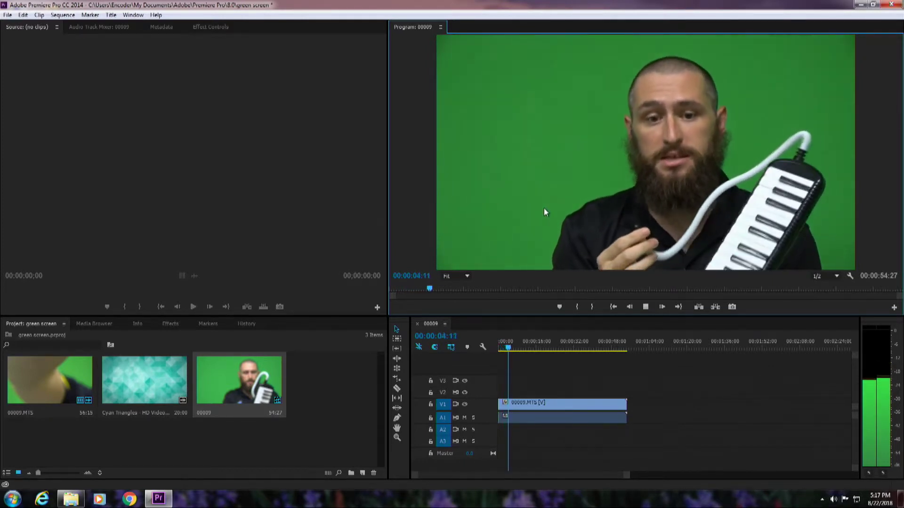
{"action": "key", "text": "space"}
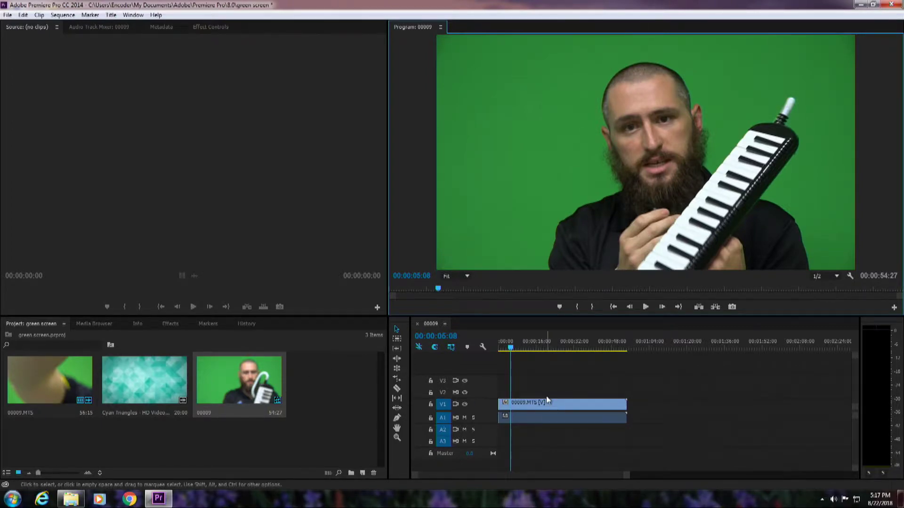
{"action": "left_click", "coordinate": [534, 409]}
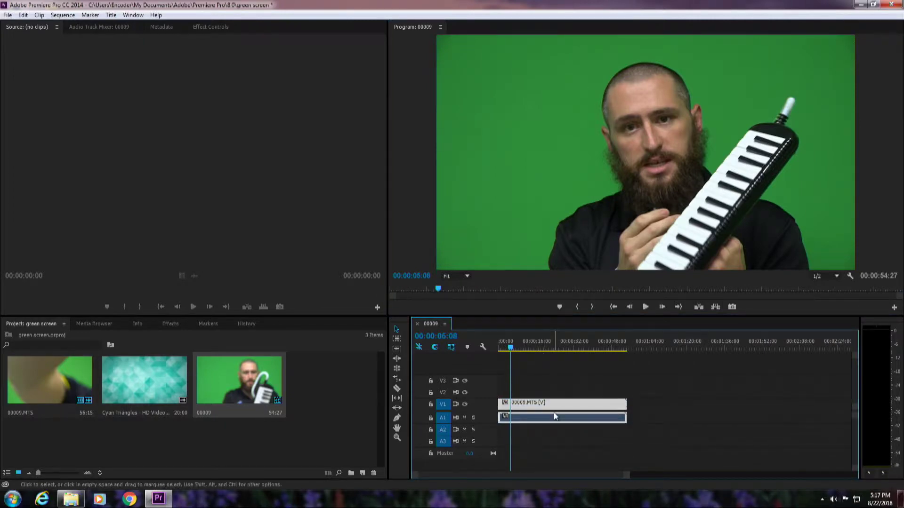
{"action": "left_click_drag", "start_coordinate": [551, 405], "coordinate": [553, 395]}
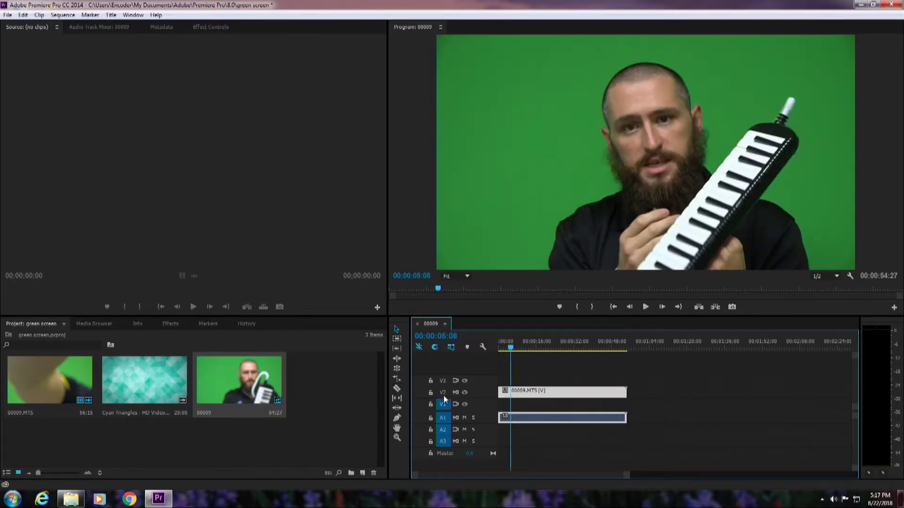
Add the Cyan Triangles clip to the sequence without its audio, placing the unlinked video at the start of track V1
{"action": "left_click_drag", "start_coordinate": [146, 391], "coordinate": [660, 413]}
{"action": "right_click", "coordinate": [678, 409]}
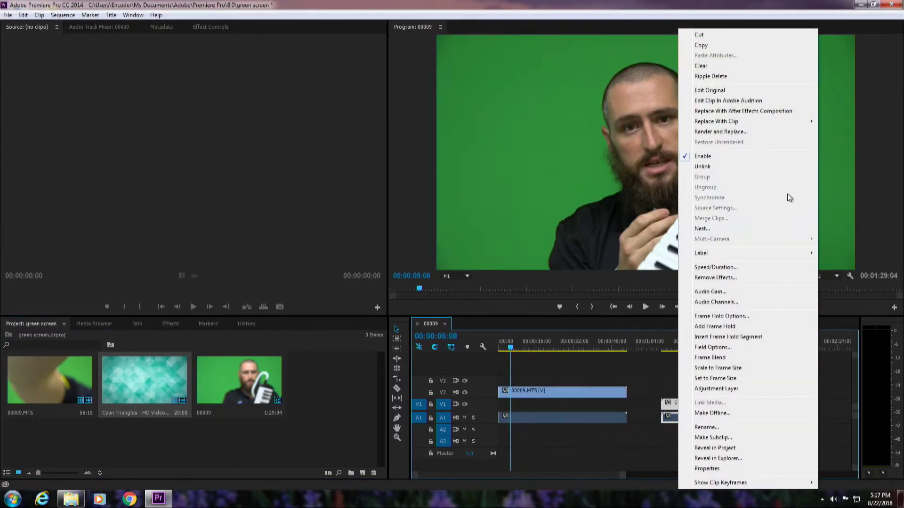
{"action": "left_click", "coordinate": [743, 167]}
{"action": "left_click", "coordinate": [763, 375]}
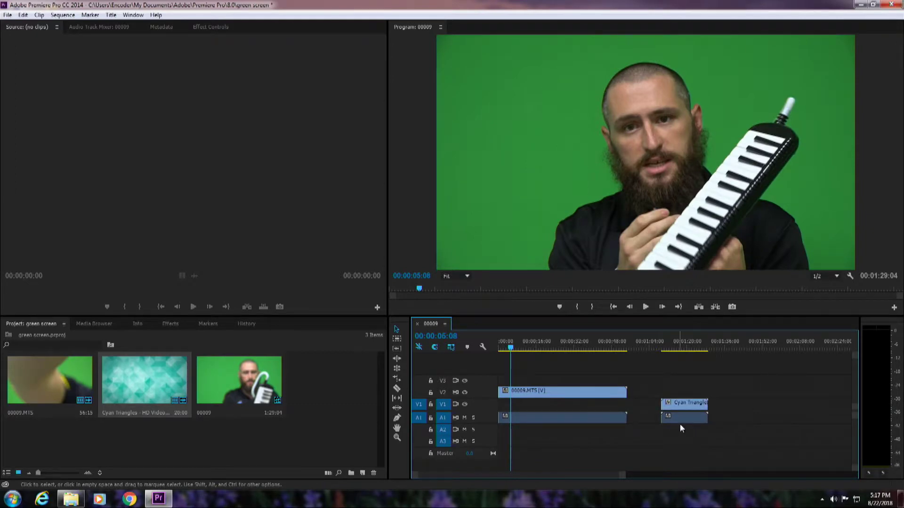
{"action": "left_click_drag", "start_coordinate": [682, 406], "coordinate": [515, 407]}
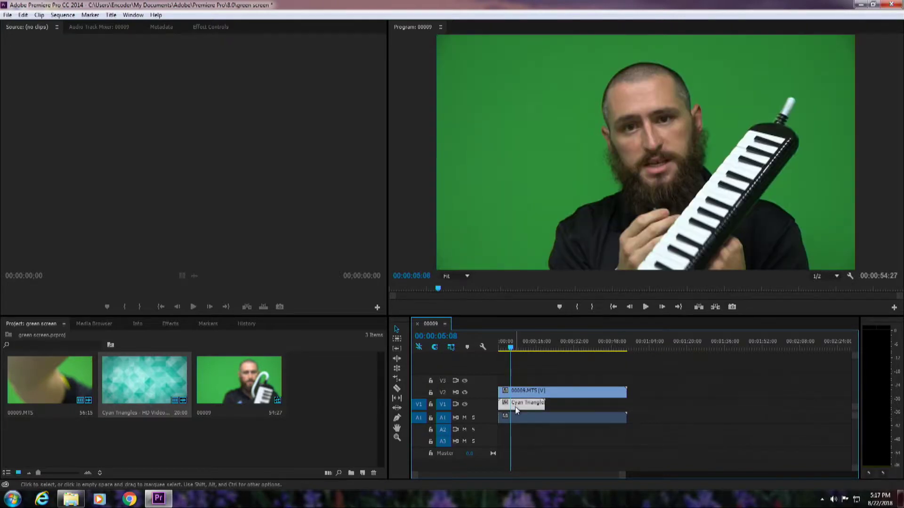
Paste a copy of the Cyan Triangles clip on track V1 and close the gap after the first one
{"action": "right_click", "coordinate": [515, 407]}
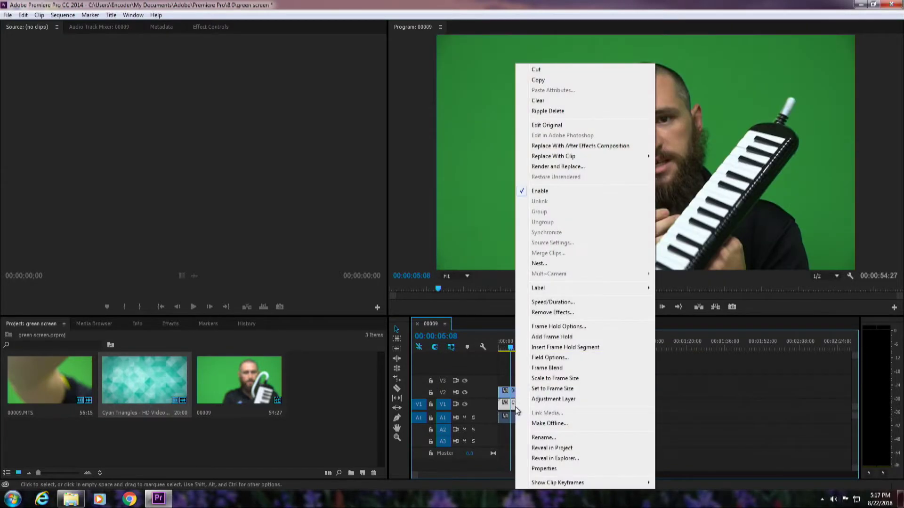
{"action": "left_click", "coordinate": [538, 80]}
{"action": "left_click", "coordinate": [556, 344]}
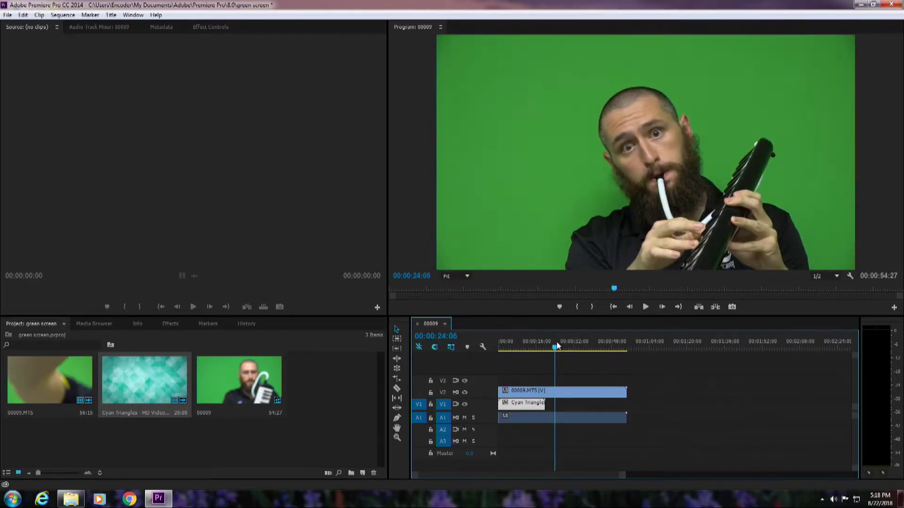
{"action": "key", "text": "ctrl+v"}
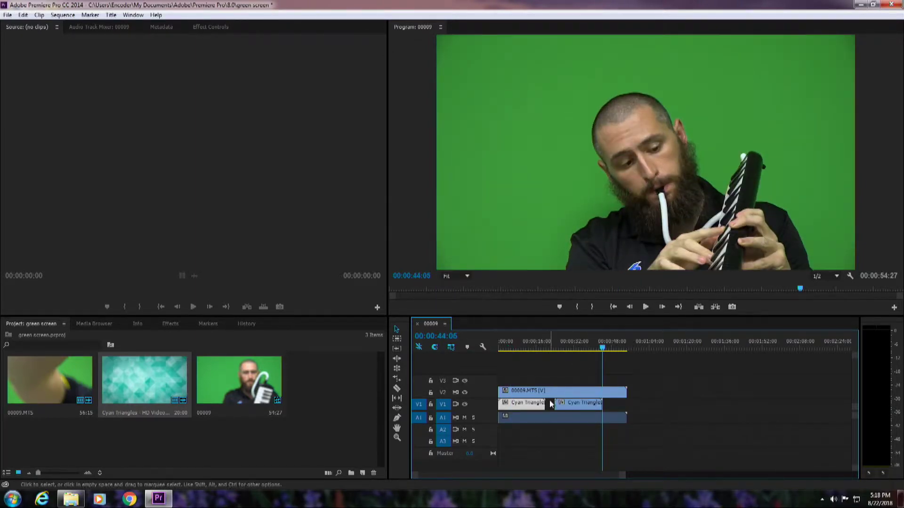
{"action": "right_click", "coordinate": [552, 406]}
{"action": "left_click", "coordinate": [572, 404]}
Add a third Cyan Triangles copy directly after the second and trim its end to match the end of the 00009.MTS clip
{"action": "left_click", "coordinate": [617, 346]}
{"action": "key", "text": "ctrl+v"}
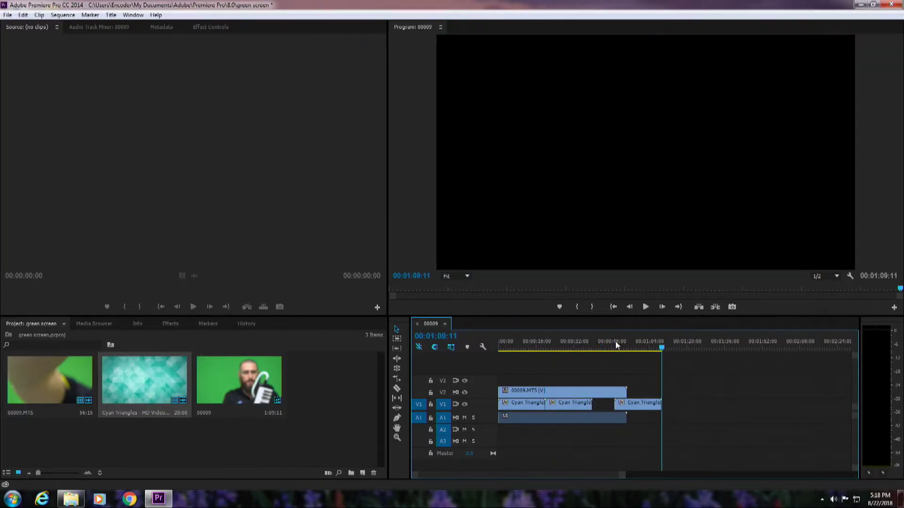
{"action": "right_click", "coordinate": [602, 406]}
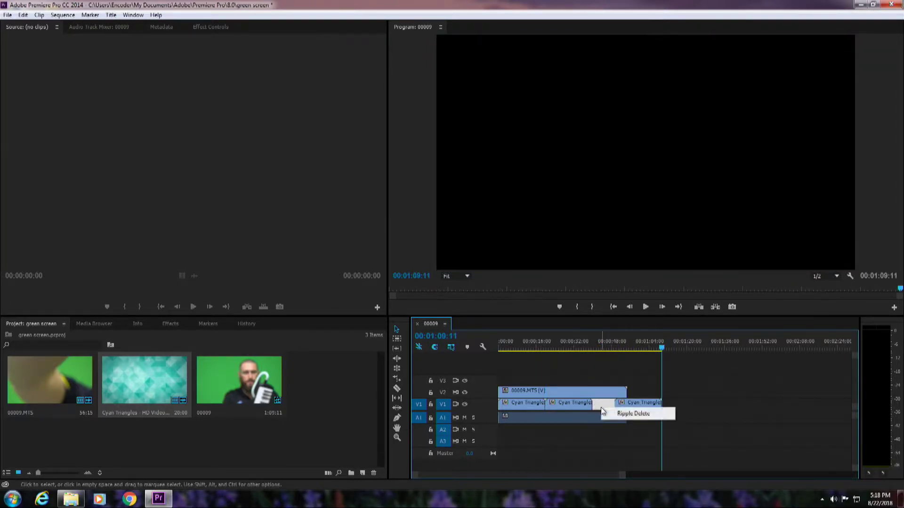
{"action": "left_click", "coordinate": [612, 413]}
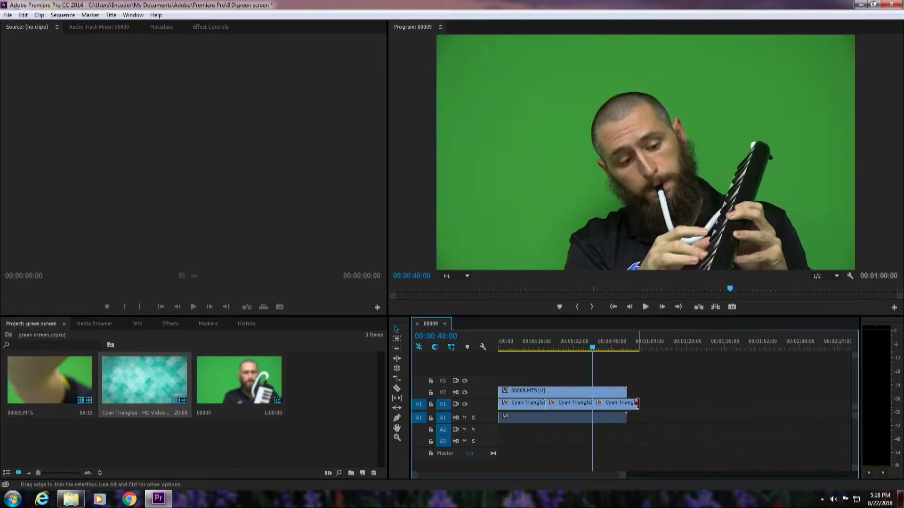
{"action": "left_click_drag", "start_coordinate": [637, 403], "coordinate": [626, 404]}
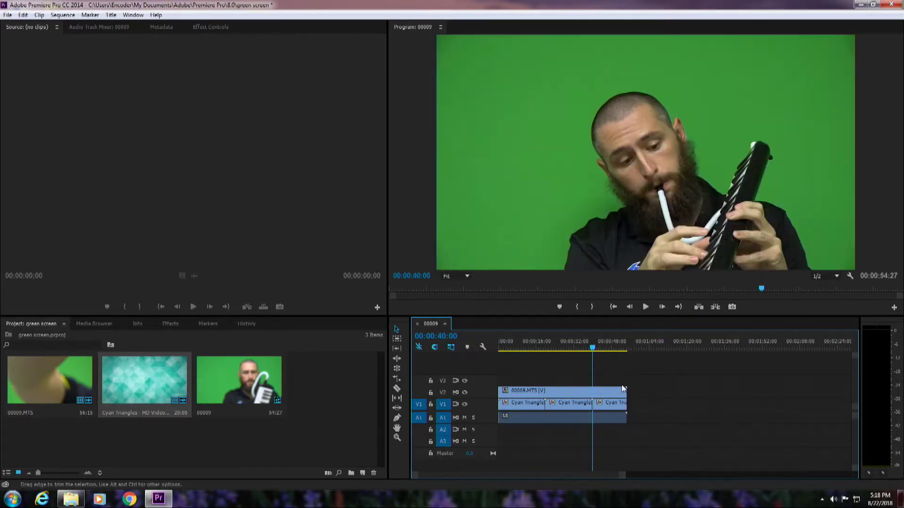
Trim the ends of the 00009.MTS clip and the last Cyan Triangles clip to 00:00:50:19, and return the playhead to the start
{"action": "left_click", "coordinate": [617, 349]}
{"action": "left_click_drag", "start_coordinate": [617, 350], "coordinate": [621, 351]}
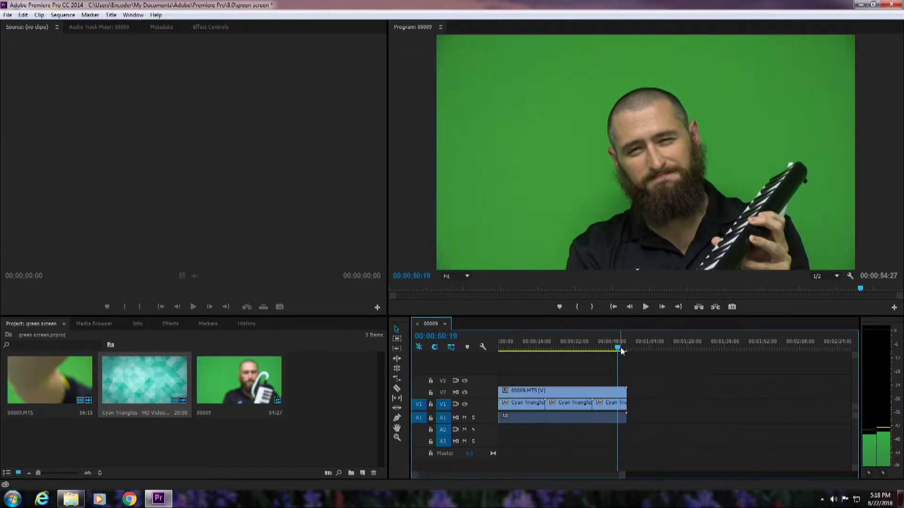
{"action": "left_click_drag", "start_coordinate": [619, 390], "coordinate": [617, 404]}
{"action": "left_click", "coordinate": [623, 404]}
{"action": "left_click_drag", "start_coordinate": [522, 341], "coordinate": [499, 340]}
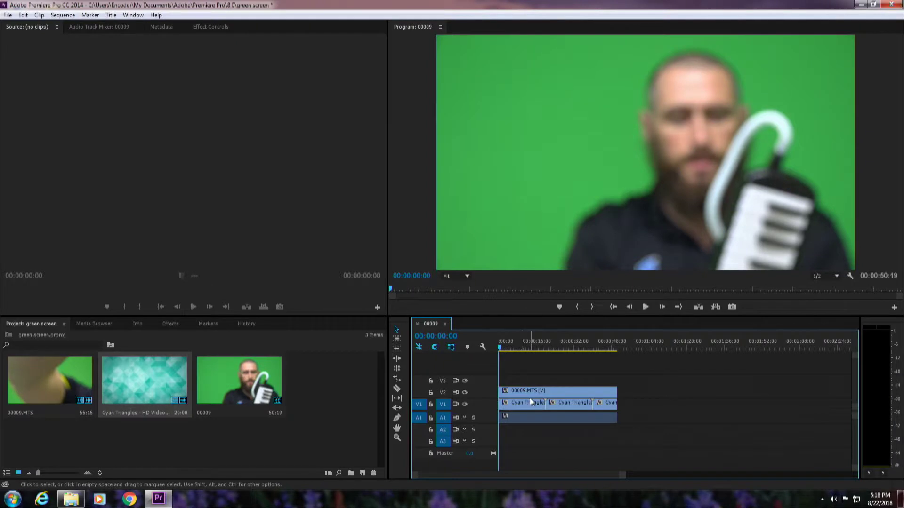
Apply the Ultra Key effect from the Keying video effects to the 00009.MTS clip on track V2
{"action": "left_click", "coordinate": [530, 396]}
{"action": "left_click", "coordinate": [169, 324]}
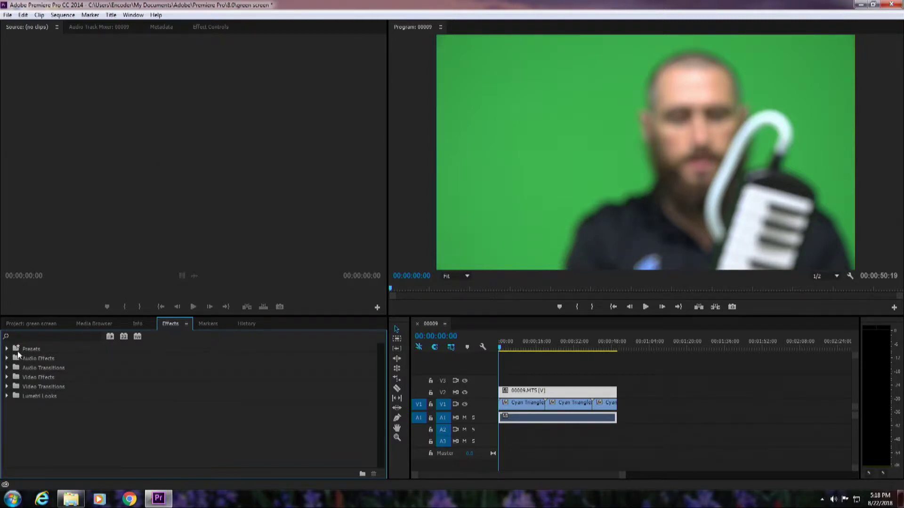
{"action": "left_click", "coordinate": [30, 326]}
{"action": "left_click", "coordinate": [171, 324]}
{"action": "left_click", "coordinate": [6, 377]}
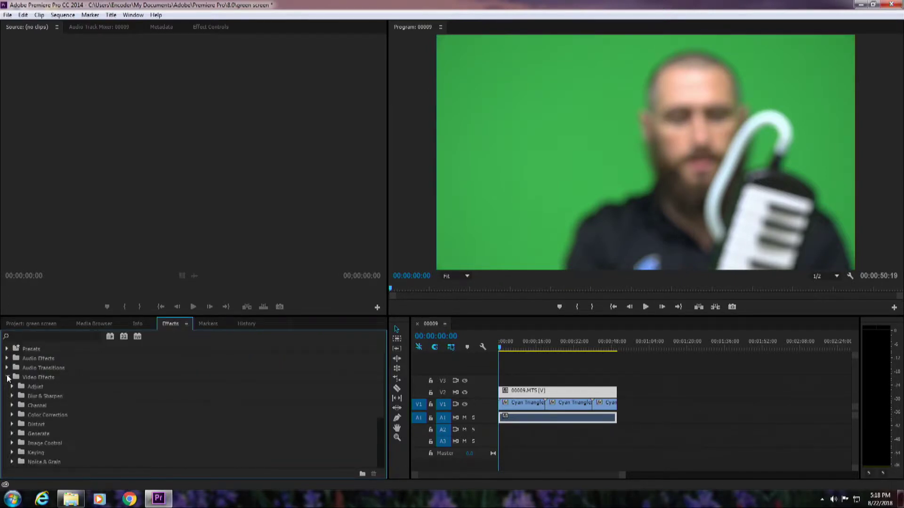
{"action": "scroll", "coordinate": [27, 435], "scroll_direction": "down", "scroll_amount": 1}
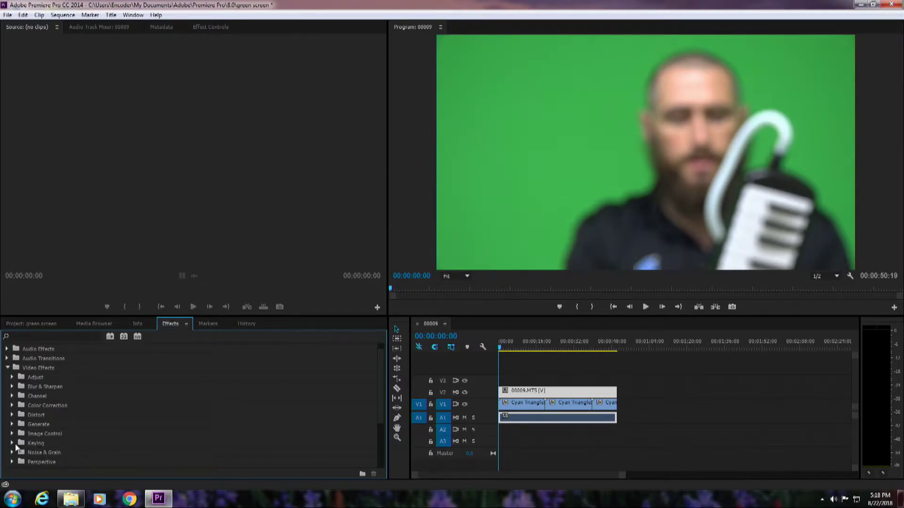
{"action": "left_click", "coordinate": [12, 444]}
{"action": "scroll", "coordinate": [37, 438], "scroll_direction": "down", "scroll_amount": 7}
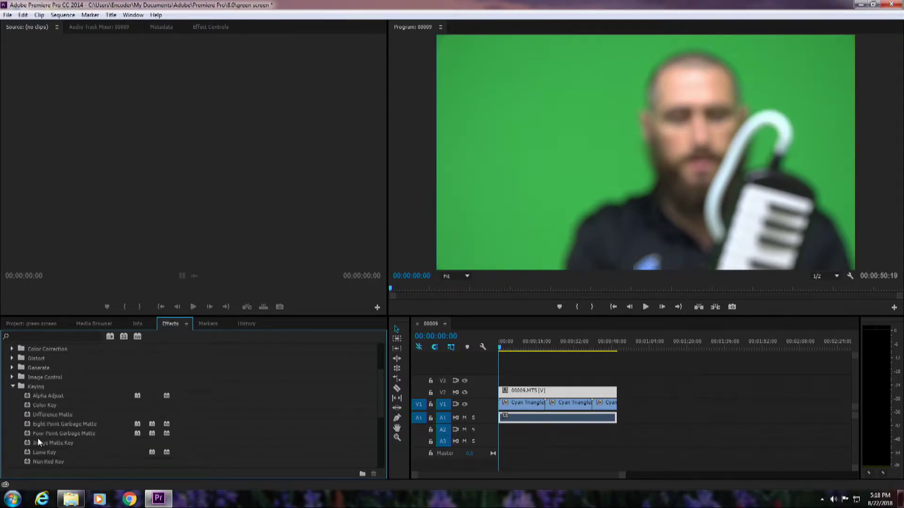
{"action": "scroll", "coordinate": [39, 445], "scroll_direction": "down", "scroll_amount": 4}
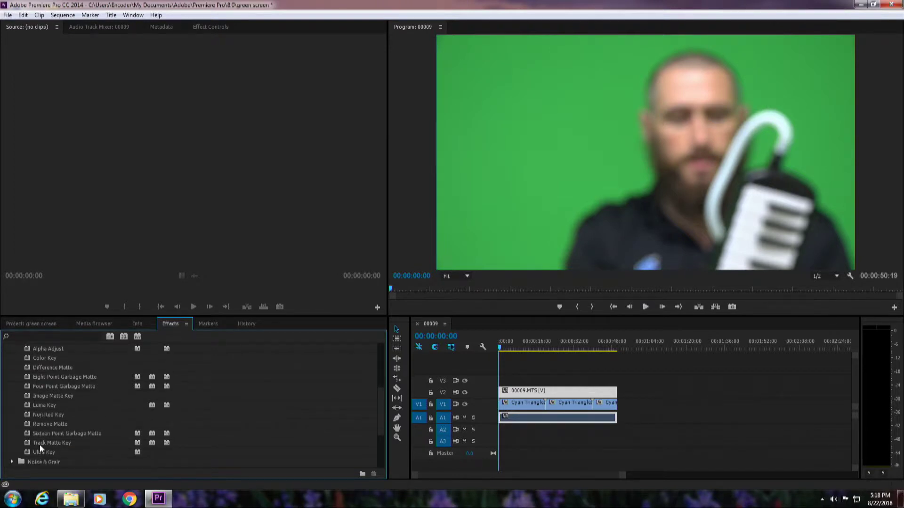
{"action": "left_click_drag", "start_coordinate": [44, 453], "coordinate": [514, 394]}
At 00:00:07:00, sample the green backdrop beside the man as the Ultra Key key color of the 00009.MTS clip
{"action": "left_click", "coordinate": [515, 347]}
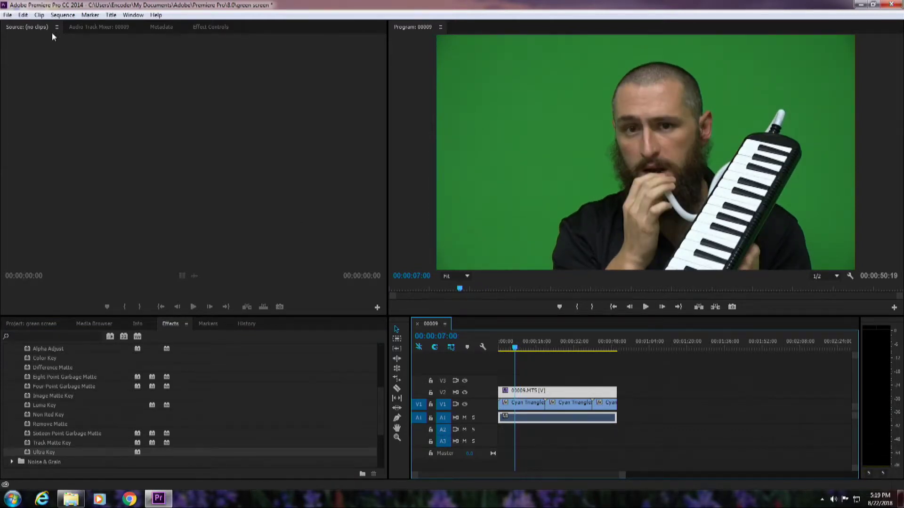
{"action": "left_click", "coordinate": [203, 27]}
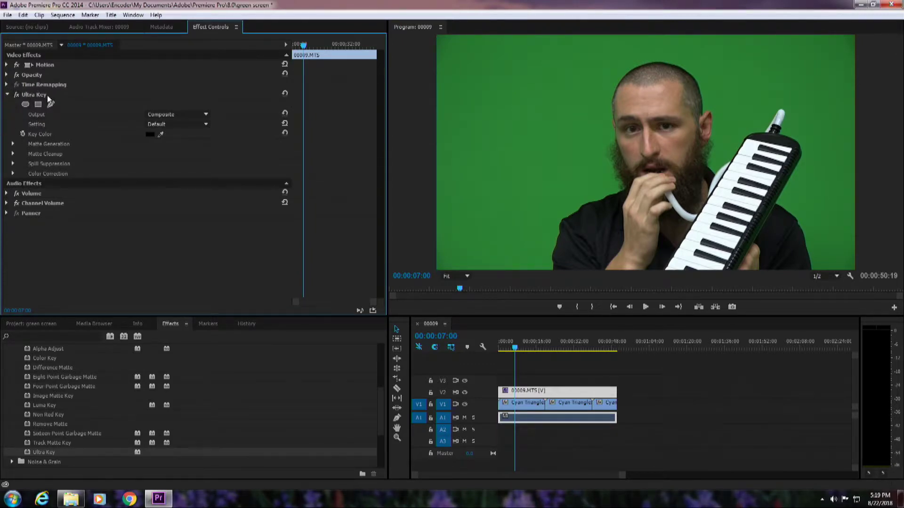
{"action": "left_click", "coordinate": [7, 95]}
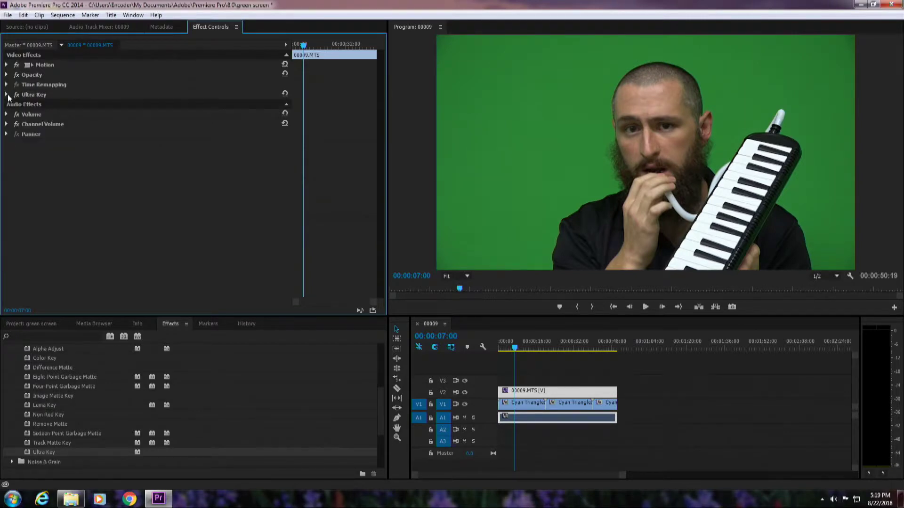
{"action": "left_click", "coordinate": [7, 95]}
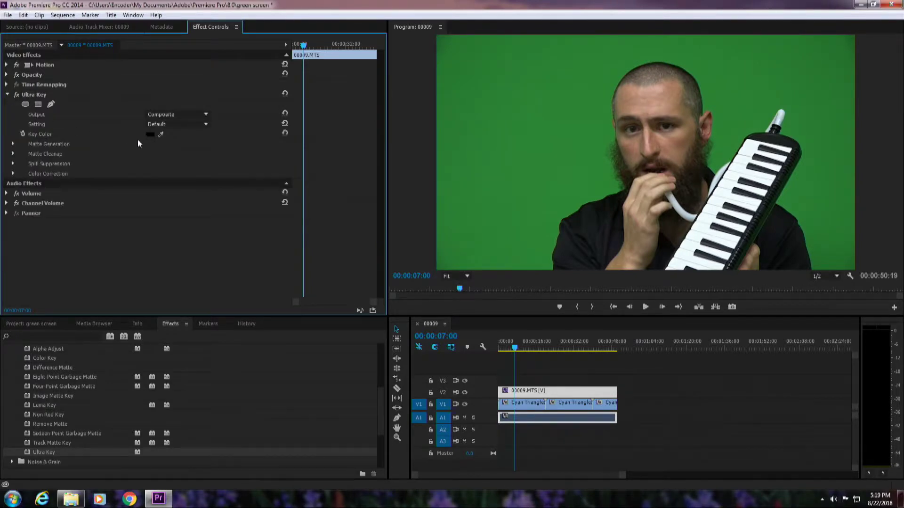
{"action": "left_click", "coordinate": [175, 124]}
{"action": "left_click", "coordinate": [175, 130]}
{"action": "left_click", "coordinate": [160, 135]}
{"action": "left_click", "coordinate": [569, 170]}
{"action": "left_click", "coordinate": [555, 165]}
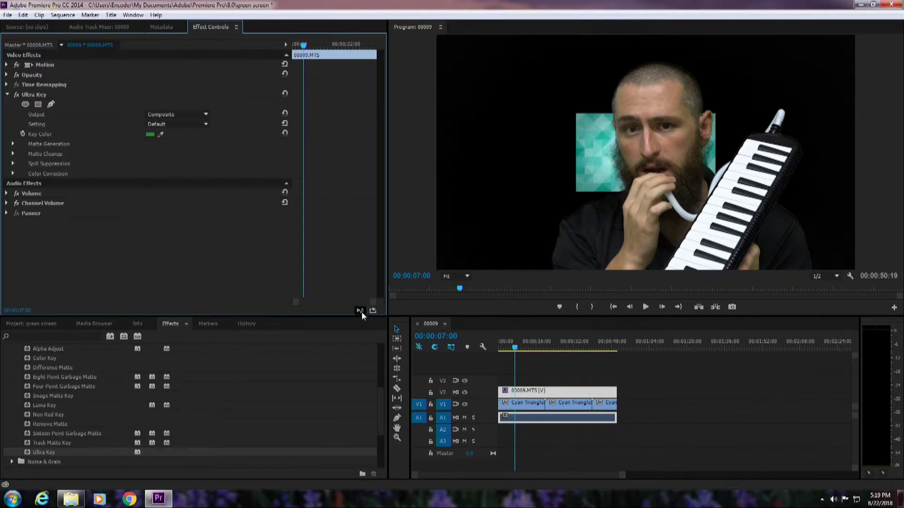
Set the scale of the first Cyan Triangles clip to 300 so it fills the frame
{"action": "left_click", "coordinate": [535, 402]}
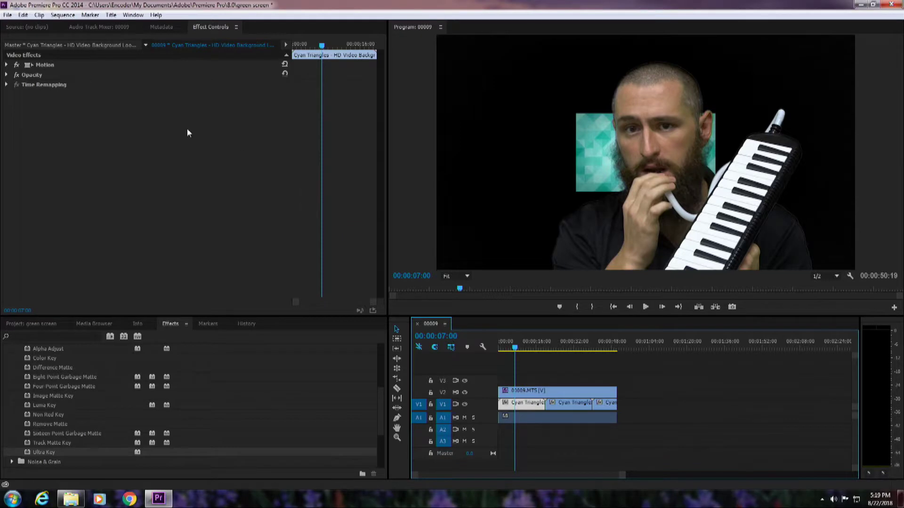
{"action": "left_click", "coordinate": [11, 68]}
{"action": "left_click", "coordinate": [7, 66]}
{"action": "left_click_drag", "start_coordinate": [155, 85], "coordinate": [214, 86]}
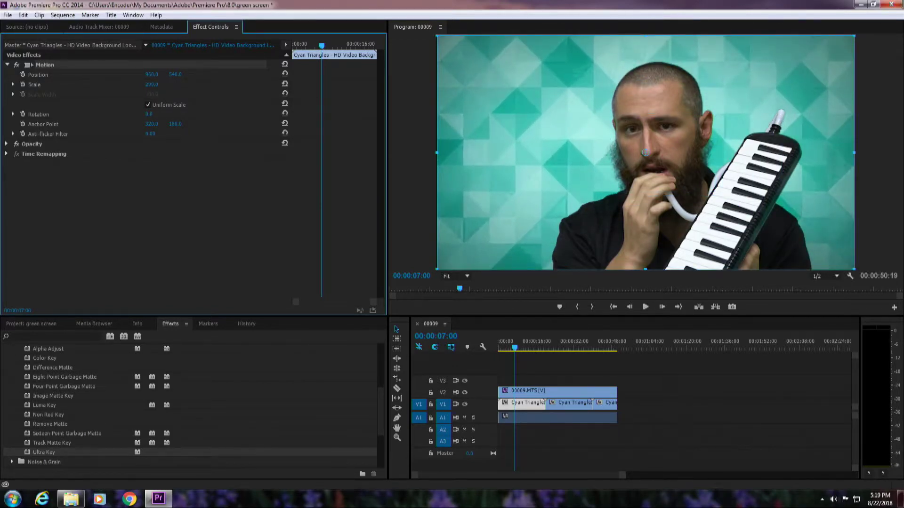
{"action": "left_click", "coordinate": [158, 85]}
{"action": "type", "text": "300"}
Set the scale of the second Cyan Triangles clip on track V1 to 300
{"action": "left_click", "coordinate": [577, 403]}
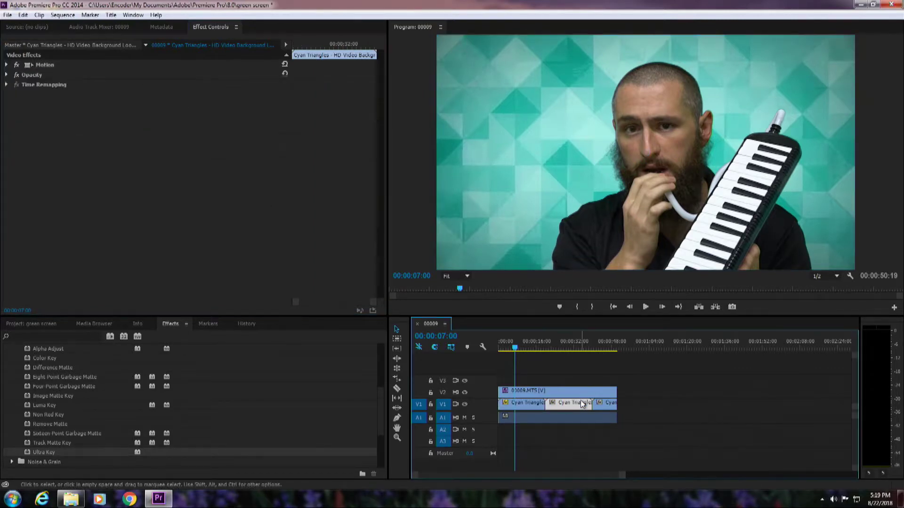
{"action": "left_click", "coordinate": [7, 64]}
{"action": "left_click", "coordinate": [157, 84]}
{"action": "type", "text": "300.0"}
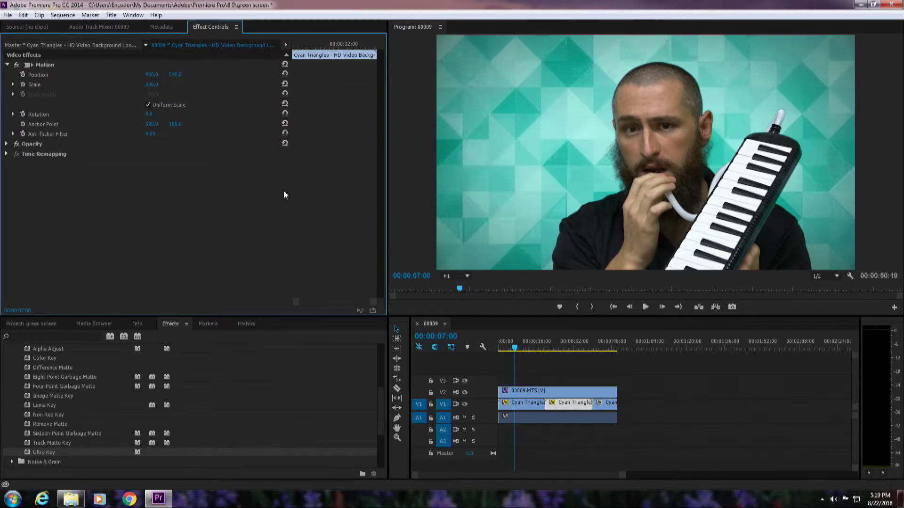
Set the scale of the third Cyan Triangles clip on track V1 to 300
{"action": "left_click", "coordinate": [613, 405]}
{"action": "left_click", "coordinate": [612, 404]}
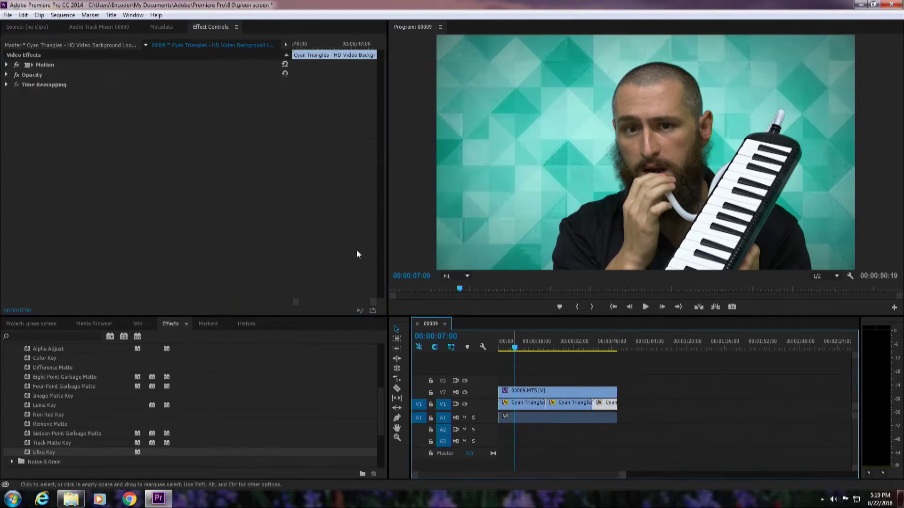
{"action": "left_click", "coordinate": [5, 78]}
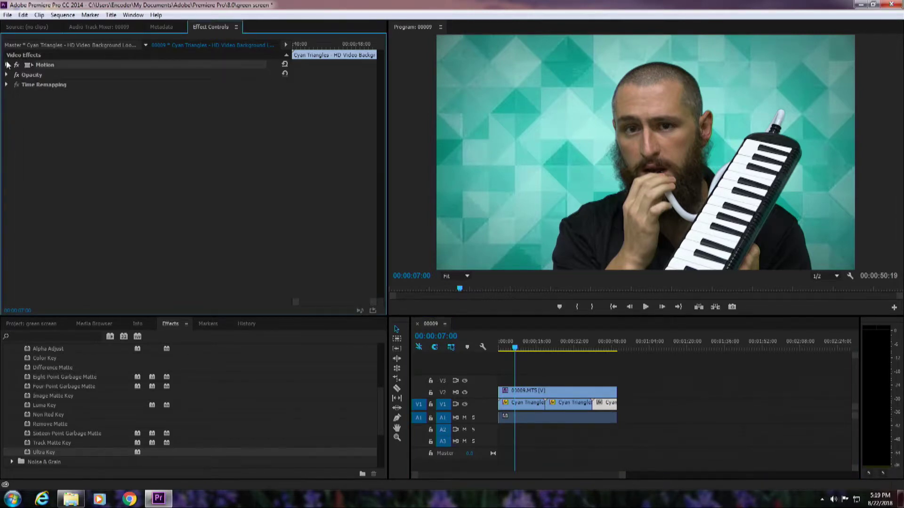
{"action": "left_click", "coordinate": [7, 66]}
{"action": "left_click", "coordinate": [155, 83]}
{"action": "type", "text": "300"}
{"action": "key", "text": "Return"}
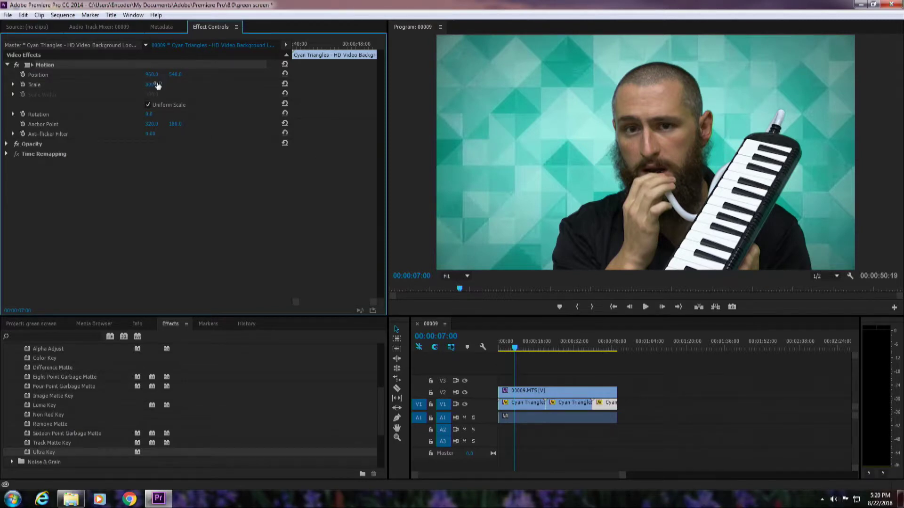
Play the keyed composite over the enlarged background and return the playhead to the start of the sequence
{"action": "left_click", "coordinate": [644, 311]}
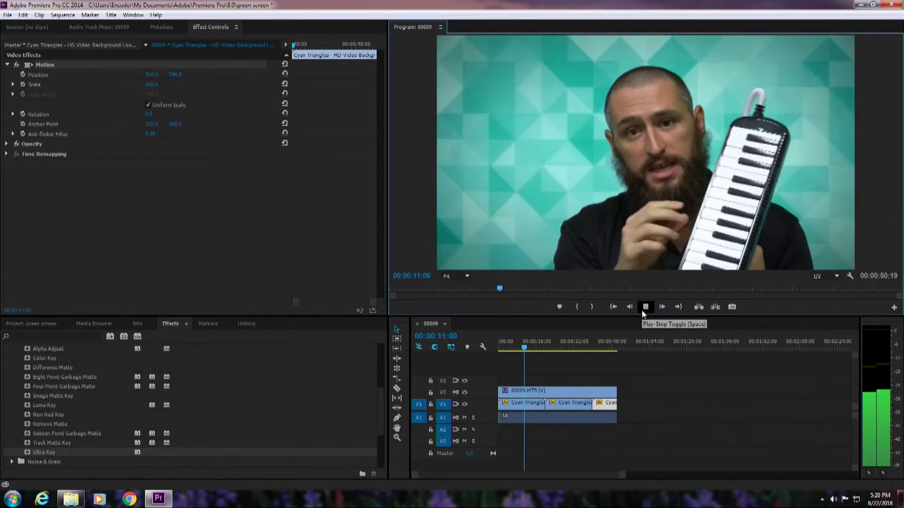
{"action": "left_click", "coordinate": [642, 310]}
{"action": "left_click_drag", "start_coordinate": [540, 335], "coordinate": [498, 343]}
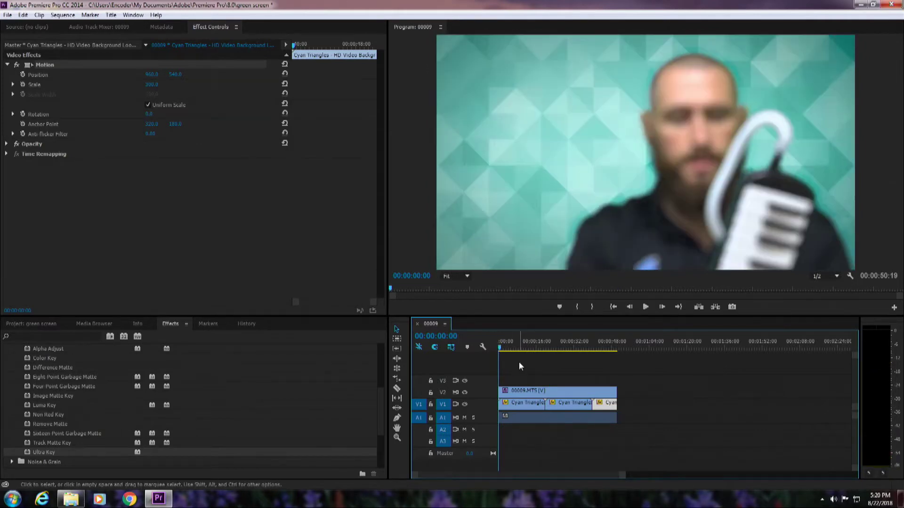
With the playhead at 00:00:10:06, change the Ultra Key setting of the 00009.MTS clip to Aggressive, keeping the output as Composite
{"action": "left_click_drag", "start_coordinate": [522, 347], "coordinate": [522, 349]}
{"action": "left_click", "coordinate": [546, 392]}
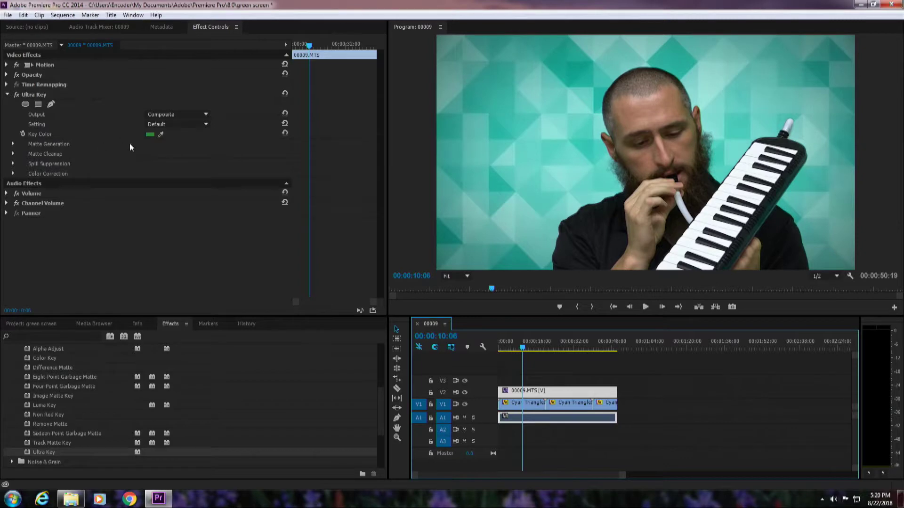
{"action": "left_click", "coordinate": [158, 126]}
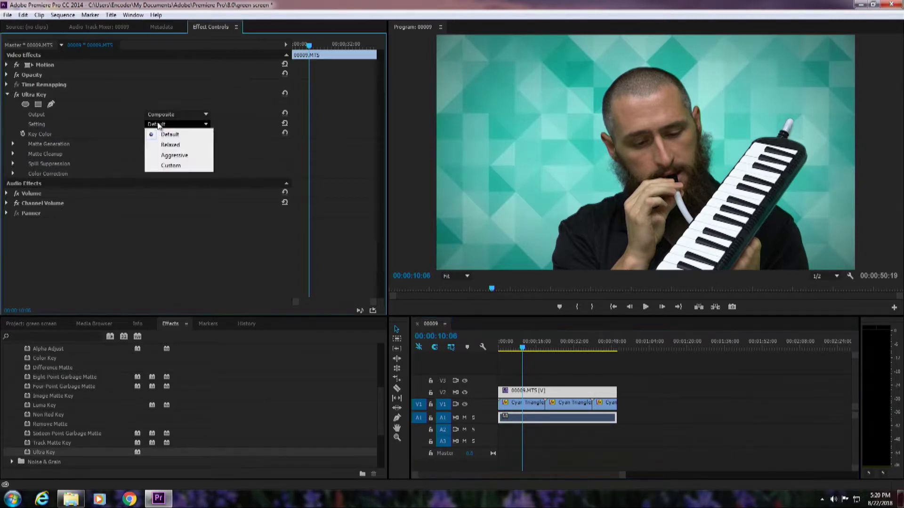
{"action": "left_click", "coordinate": [166, 156]}
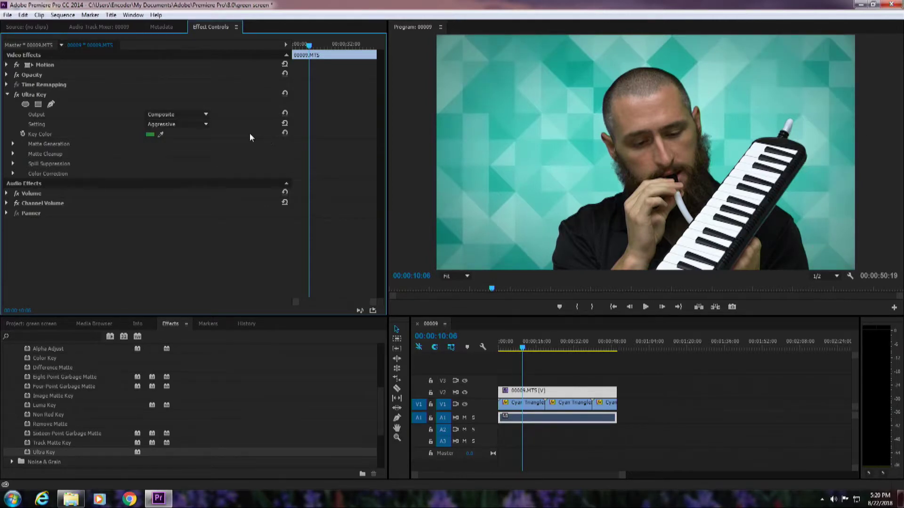
{"action": "left_click", "coordinate": [182, 125]}
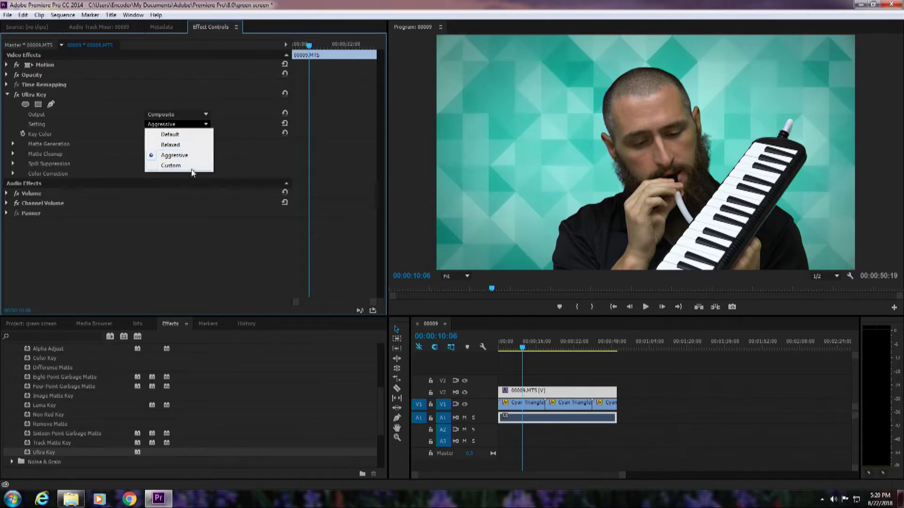
{"action": "left_click", "coordinate": [172, 155]}
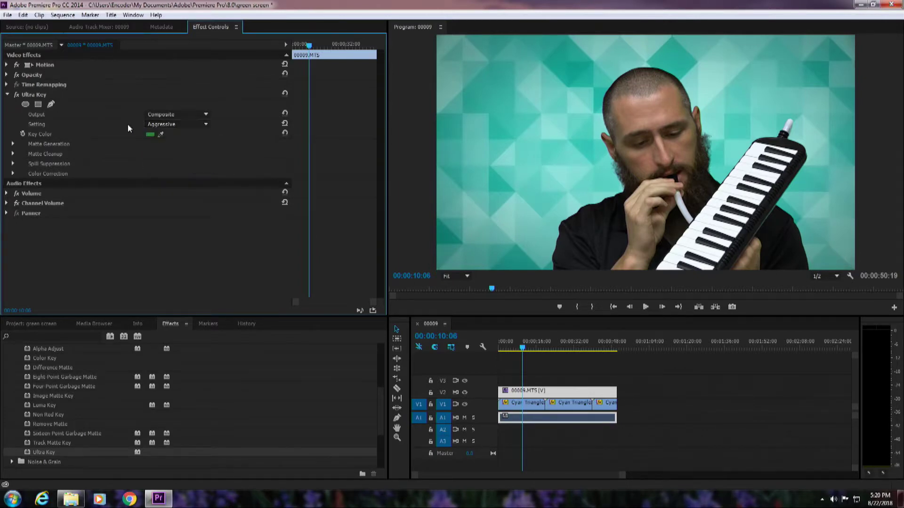
{"action": "left_click", "coordinate": [176, 115]}
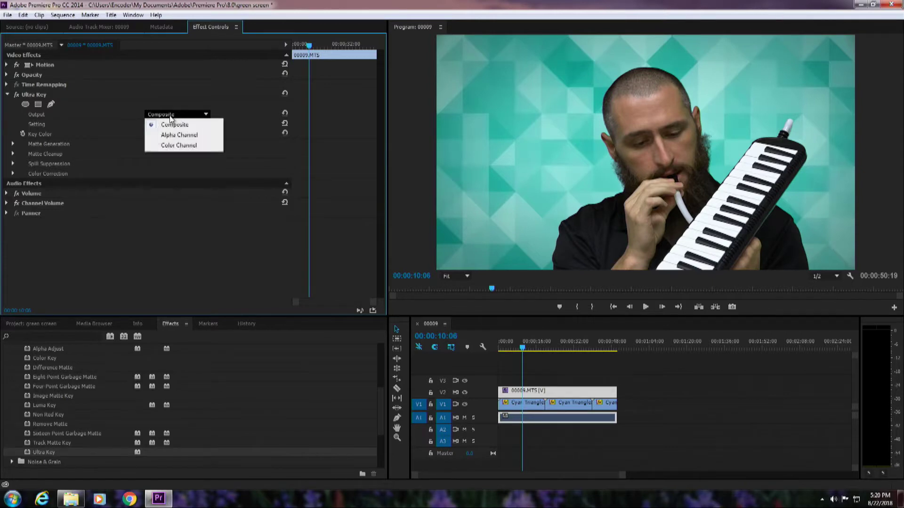
{"action": "left_click", "coordinate": [129, 122]}
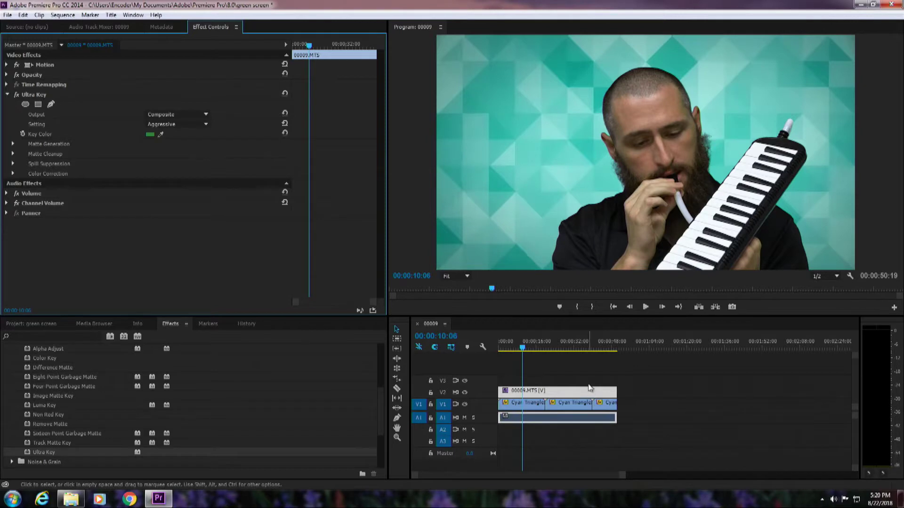
At 00:00:13:18, scale the 00009.MTS clip down to 70 and move the man to the lower-left corner of the frame
{"action": "mouse_move", "coordinate": [542, 349]}
{"action": "left_mouse_down"}
{"action": "mouse_move", "coordinate": [569, 354]}
{"action": "mouse_move", "coordinate": [531, 351]}
{"action": "left_mouse_up"}
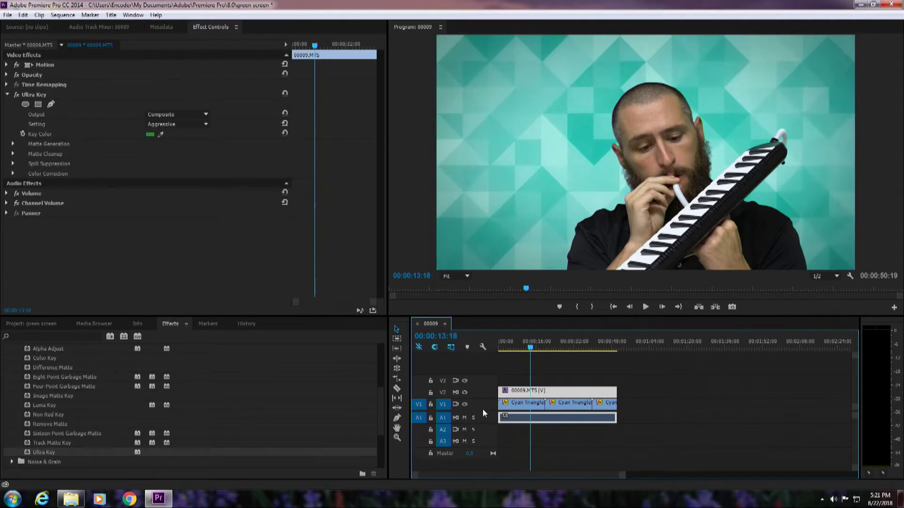
{"action": "left_click", "coordinate": [6, 67]}
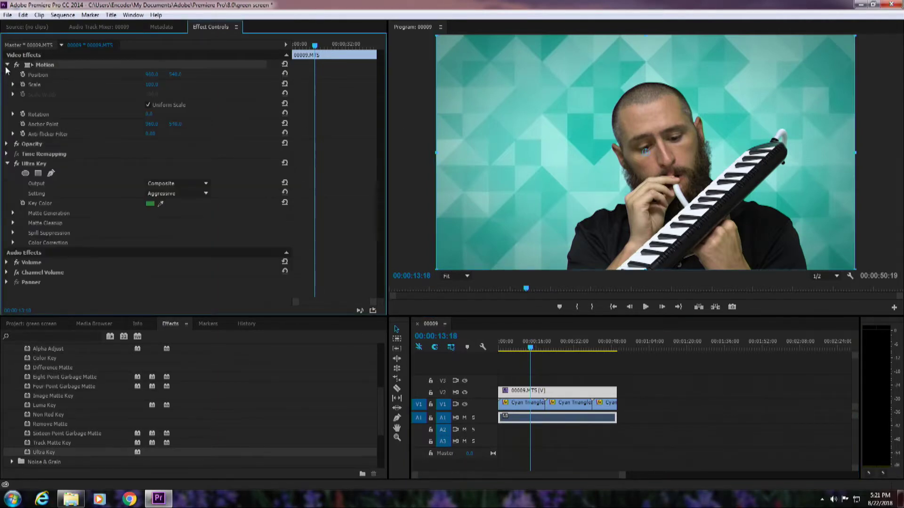
{"action": "left_click_drag", "start_coordinate": [150, 86], "coordinate": [136, 86]}
{"action": "left_click_drag", "start_coordinate": [657, 216], "coordinate": [519, 255]}
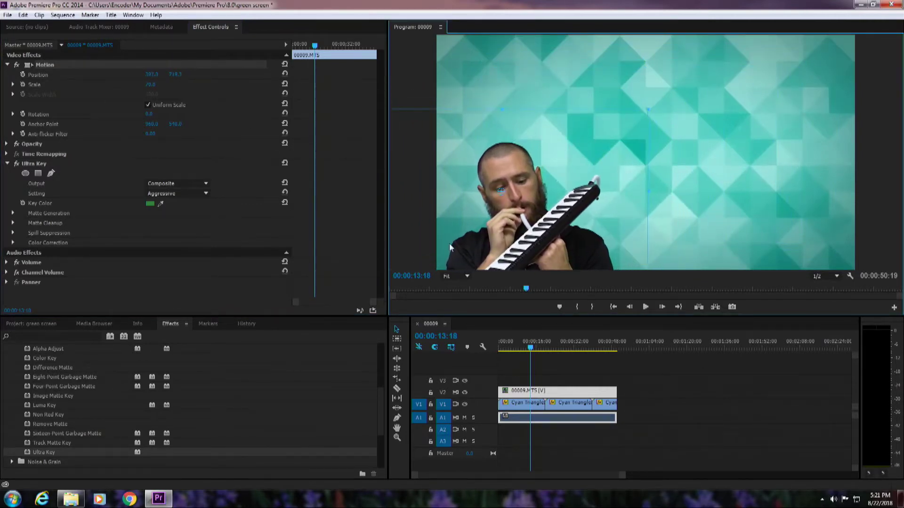
{"action": "left_click_drag", "start_coordinate": [155, 76], "coordinate": [149, 75]}
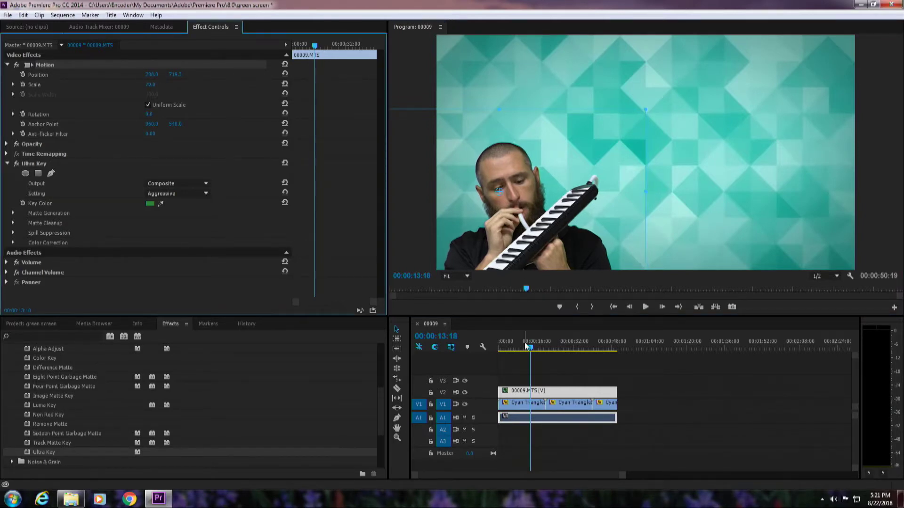
Play the sequence from the start to check the framing of the resized man against the background
{"action": "left_click_drag", "start_coordinate": [530, 347], "coordinate": [485, 336]}
{"action": "left_click", "coordinate": [646, 307]}
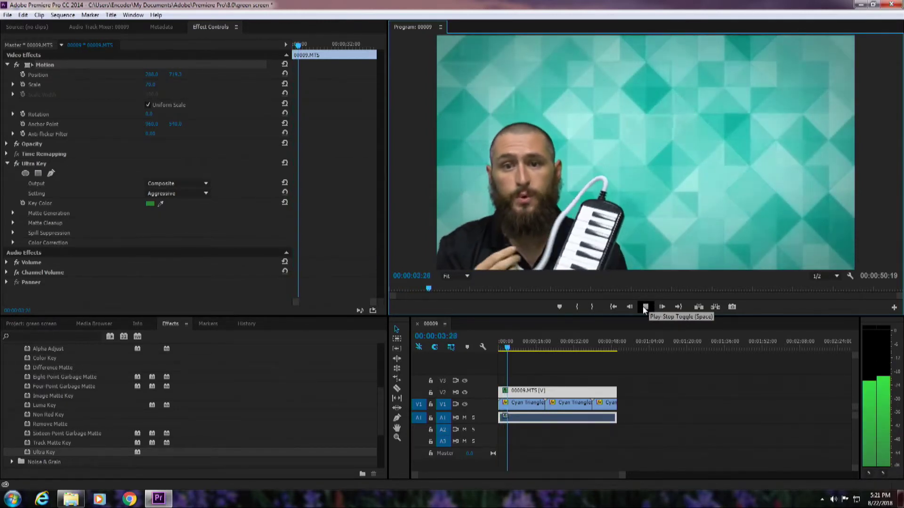
{"action": "left_click", "coordinate": [644, 307]}
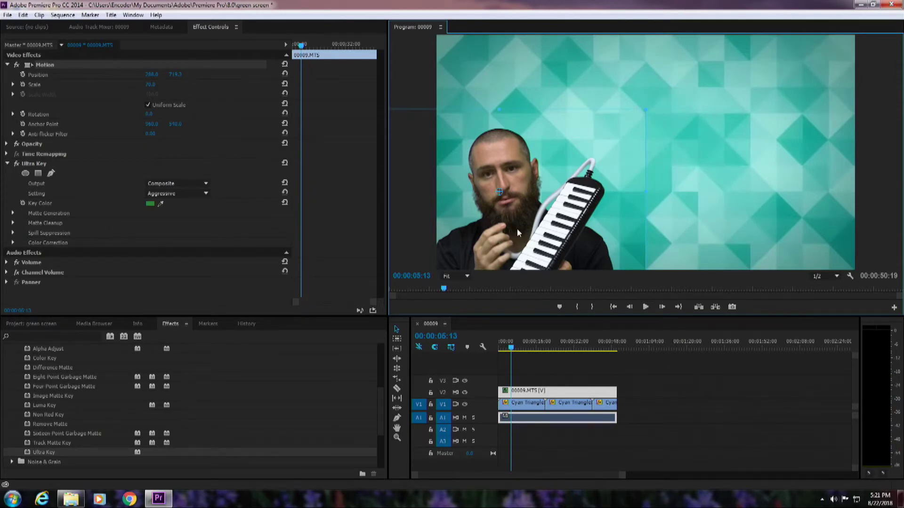
Copy the keyed 00009.MTS clip and paste it on track V1 in the empty area at about 00:01:15
{"action": "right_click", "coordinate": [588, 400]}
{"action": "left_click", "coordinate": [609, 45]}
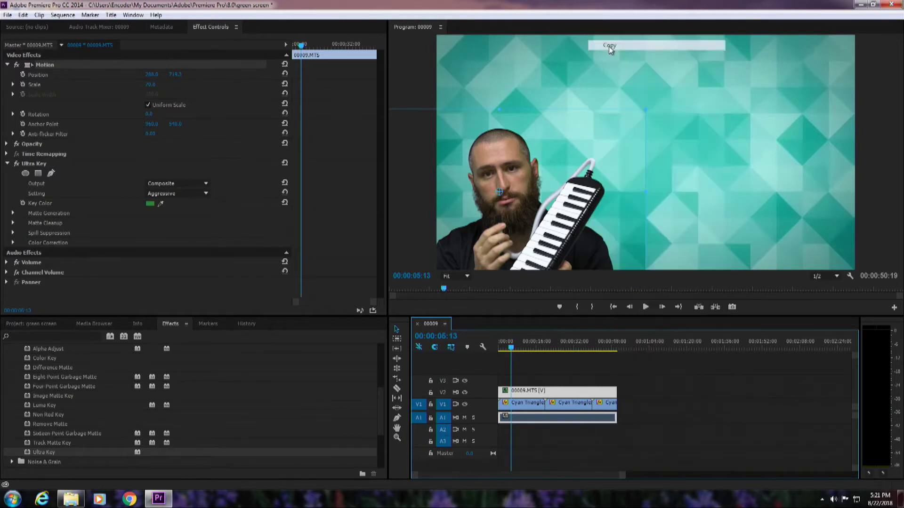
{"action": "left_click", "coordinate": [677, 347]}
{"action": "key", "text": "ctrl+v"}
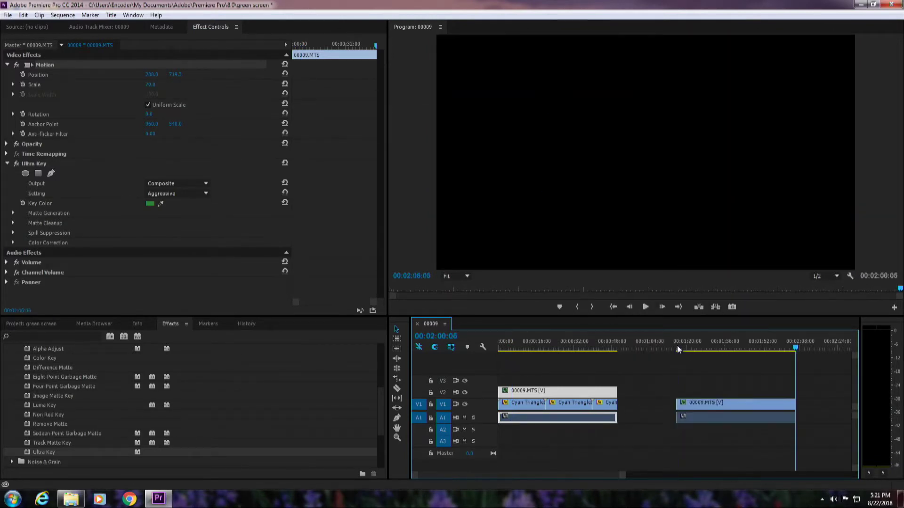
{"action": "right_click", "coordinate": [751, 417]}
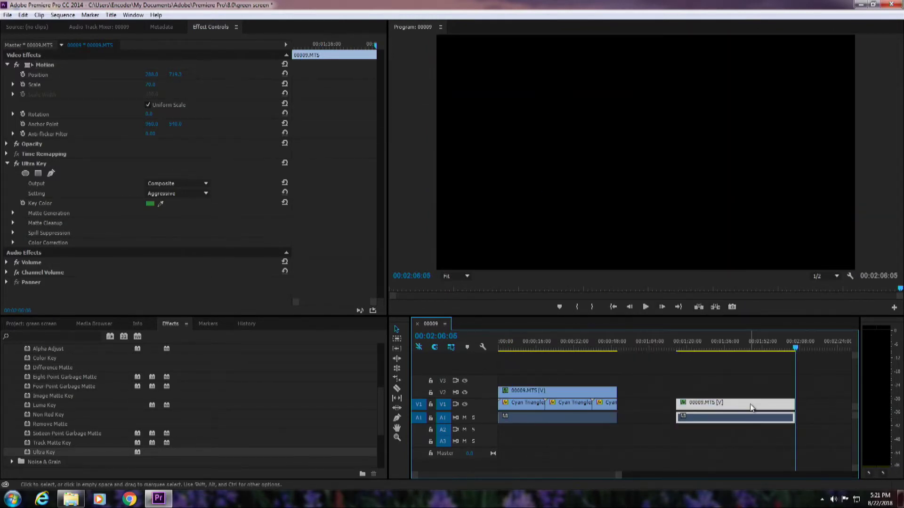
Delete the audio of the pasted 00009.MTS copy and move its video to track V4 at the start of the sequence
{"action": "left_click", "coordinate": [777, 168]}
{"action": "left_click", "coordinate": [733, 417]}
{"action": "key", "text": "Delete"}
{"action": "left_click_drag", "start_coordinate": [728, 404], "coordinate": [571, 373]}
{"action": "left_click_drag", "start_coordinate": [551, 374], "coordinate": [550, 372]}
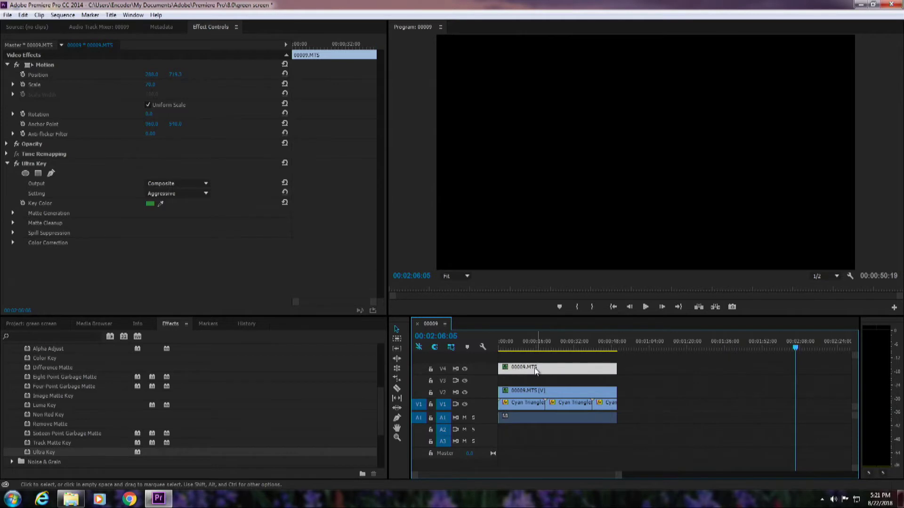
With the playhead at 00:00:05:06, shift the V4 duplicate horizontally to the right half of the frame and rotate it 180 degrees
{"action": "left_click", "coordinate": [512, 348]}
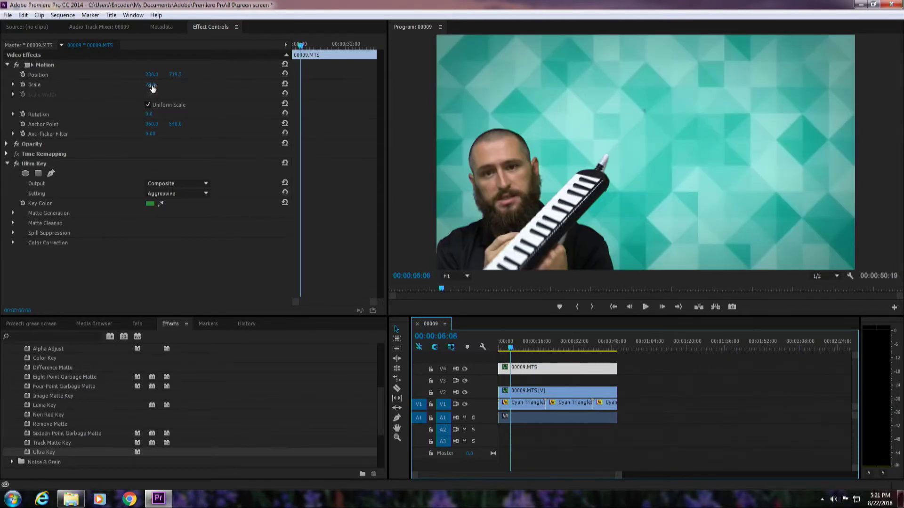
{"action": "left_click_drag", "start_coordinate": [152, 74], "coordinate": [297, 74]}
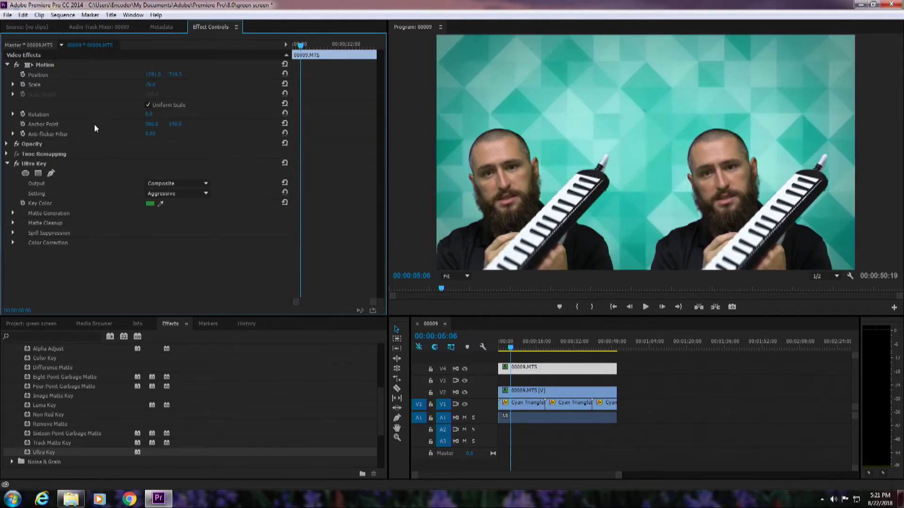
{"action": "left_click", "coordinate": [150, 115]}
{"action": "type", "text": "180"}
{"action": "key", "text": "Return"}
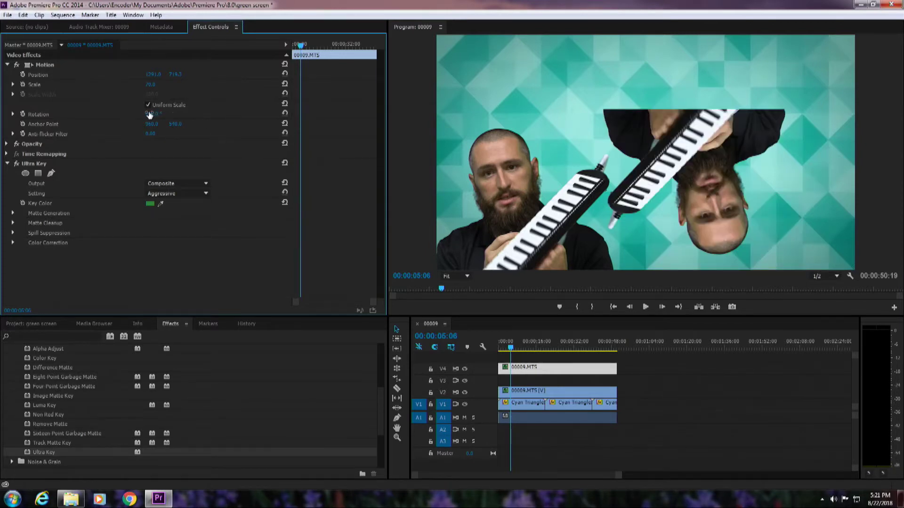
{"action": "left_click", "coordinate": [150, 115]}
Move the upside-down man into the upper-right corner of the frame and play the sequence to check the composite
{"action": "left_click", "coordinate": [712, 211]}
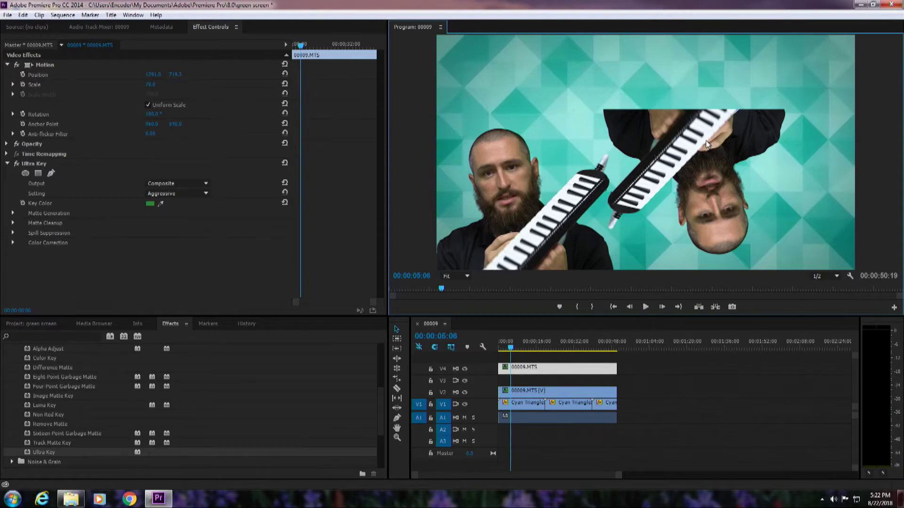
{"action": "left_click_drag", "start_coordinate": [702, 147], "coordinate": [774, 72]}
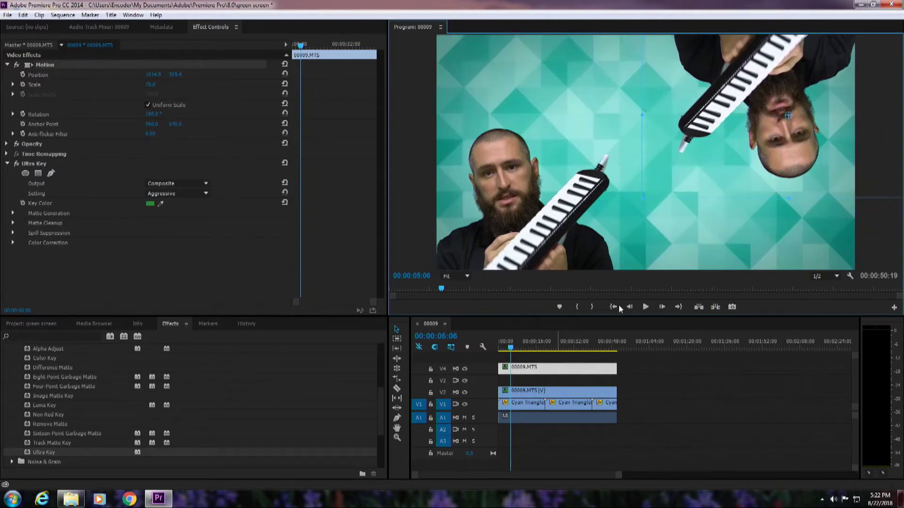
{"action": "left_click", "coordinate": [646, 307]}
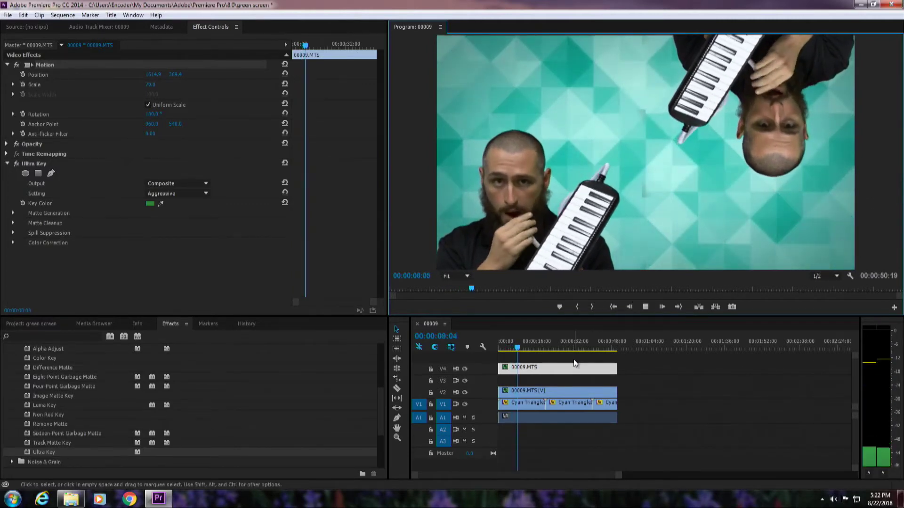
{"action": "left_click", "coordinate": [643, 306]}
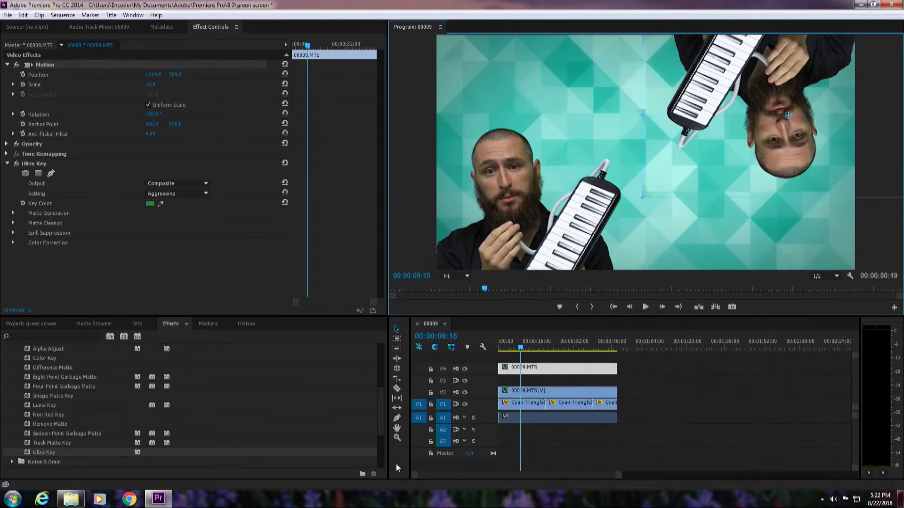
Create a 1920 x 1080 title named Title 01 and enter the presenter's name in possessive form followed by "Green Screen" as its text
{"action": "left_click", "coordinate": [8, 15]}
{"action": "mouse_move", "coordinate": [28, 26]}
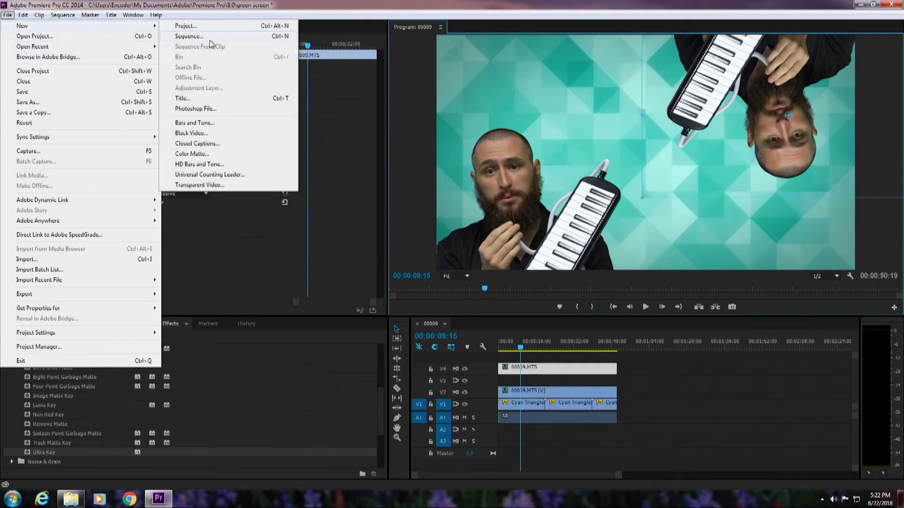
{"action": "left_click", "coordinate": [218, 100]}
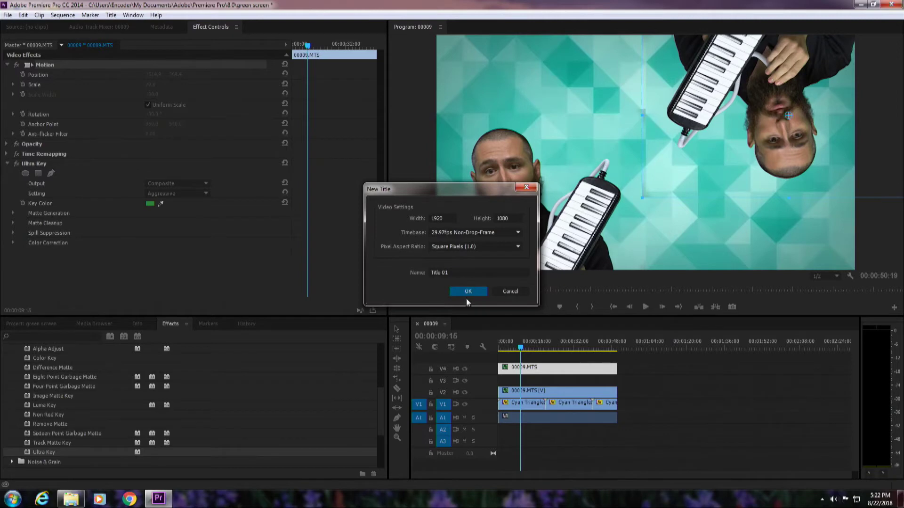
{"action": "left_click", "coordinate": [468, 293]}
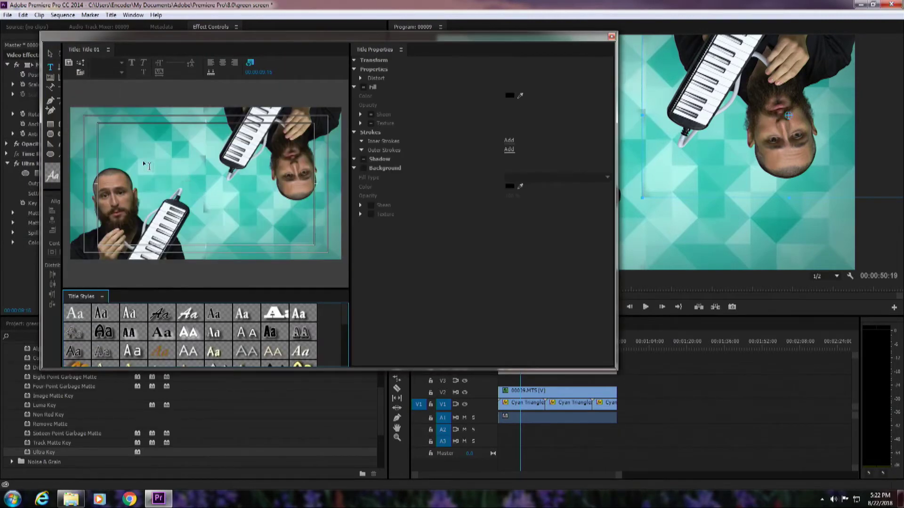
{"action": "left_click", "coordinate": [147, 165]}
{"action": "type", "text": "Mr. Lobo"}
{"action": "type", "text": "llo's Green"}
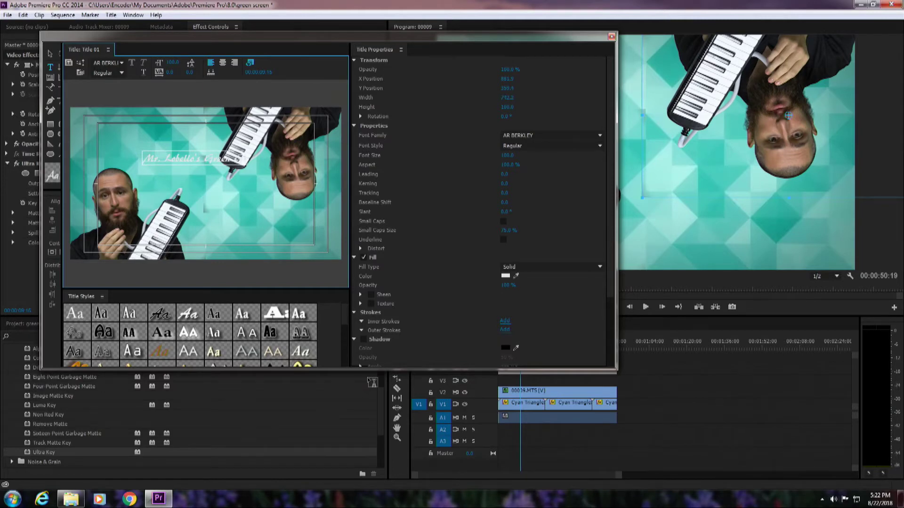
{"action": "type", "text": " Screen"}
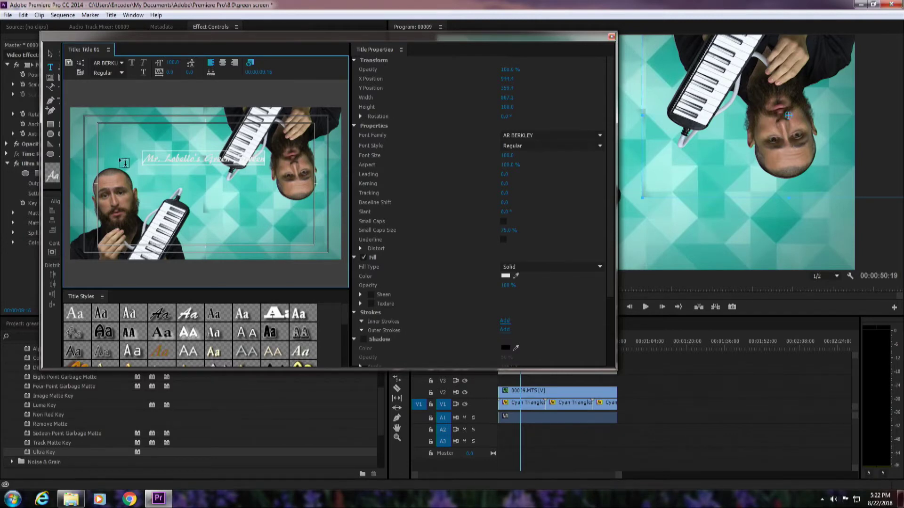
Change the solid fill color of the whole title text to black
{"action": "left_click", "coordinate": [505, 275]}
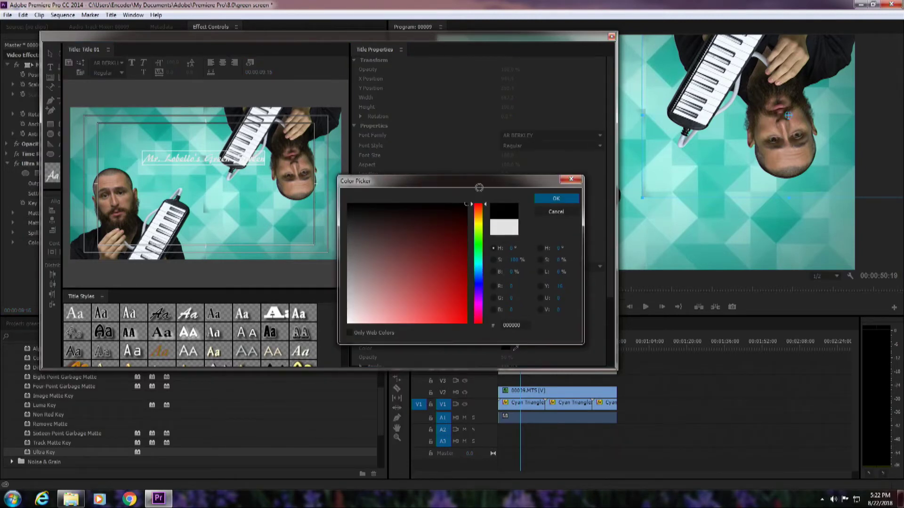
{"action": "left_click", "coordinate": [555, 199]}
{"action": "left_click", "coordinate": [224, 158]}
{"action": "double_click", "coordinate": [227, 158]}
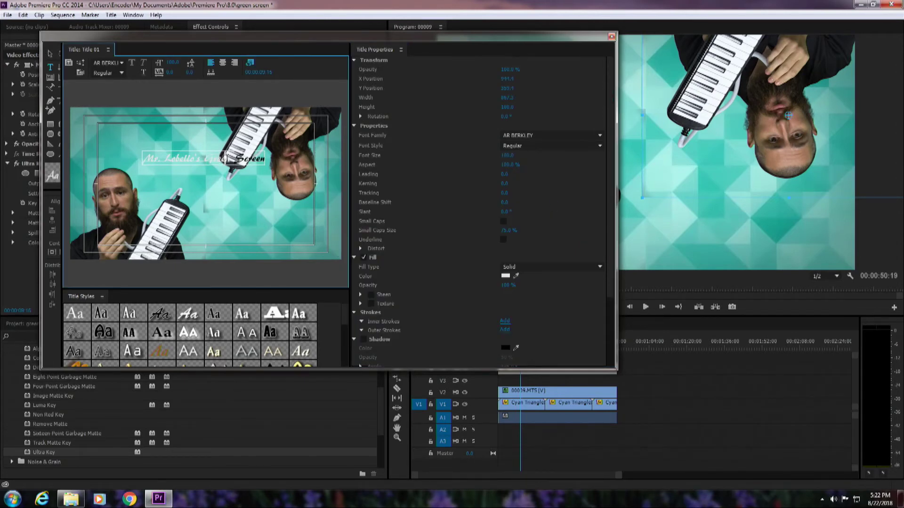
{"action": "left_click", "coordinate": [507, 278]}
{"action": "left_click", "coordinate": [431, 241]}
{"action": "left_click", "coordinate": [555, 198]}
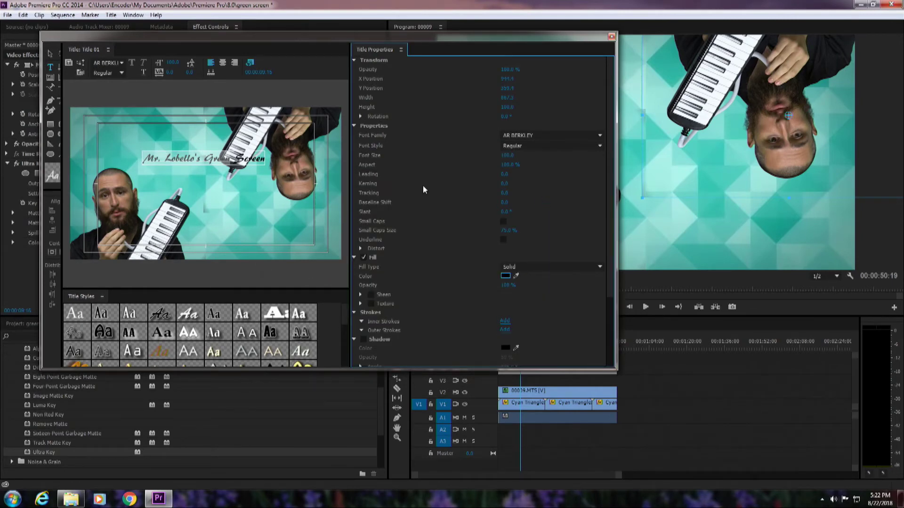
Set the font of the title words before "Screen" to AR DESTINE and move the title to the upper-left corner of the frame
{"action": "left_click", "coordinate": [526, 136]}
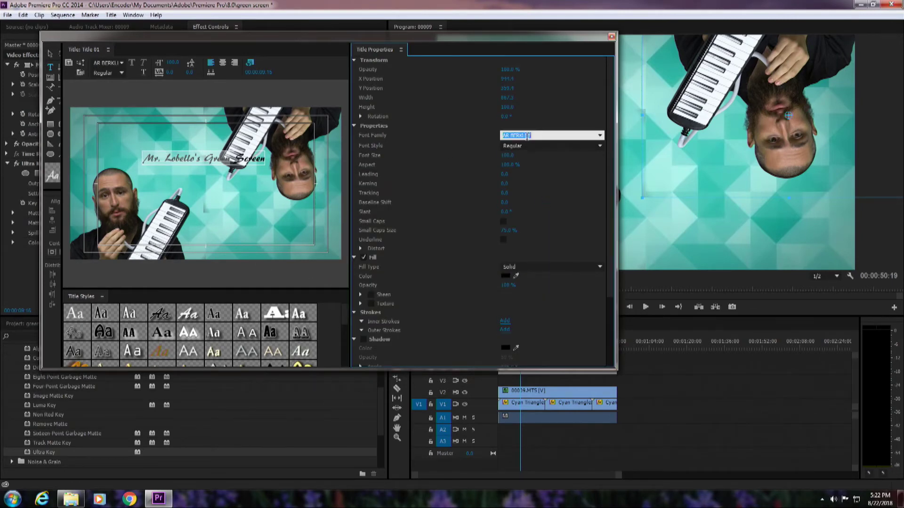
{"action": "left_click", "coordinate": [595, 135]}
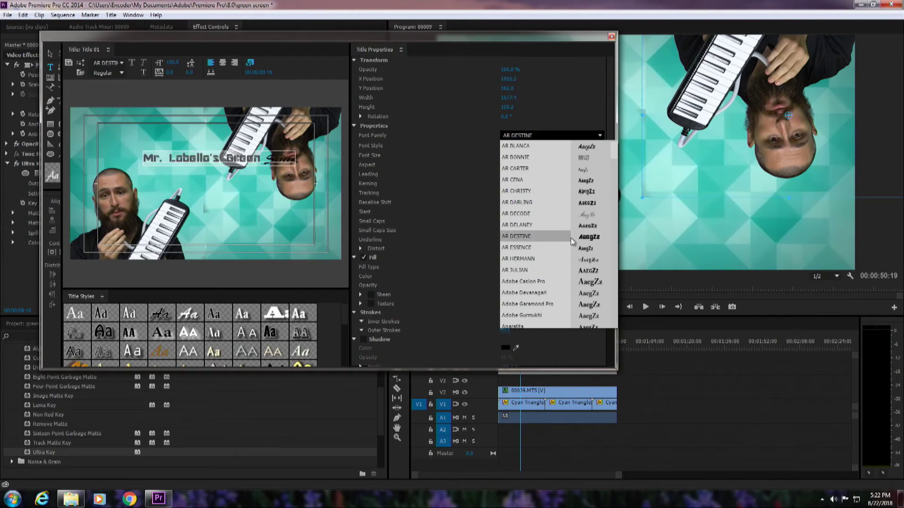
{"action": "left_click", "coordinate": [50, 54]}
{"action": "left_click_drag", "start_coordinate": [215, 163], "coordinate": [154, 131]}
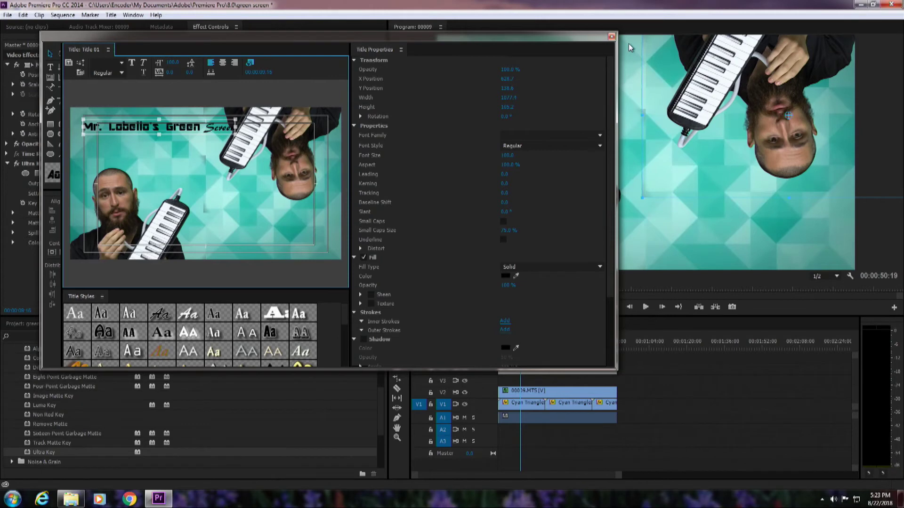
{"action": "left_click", "coordinate": [610, 37]}
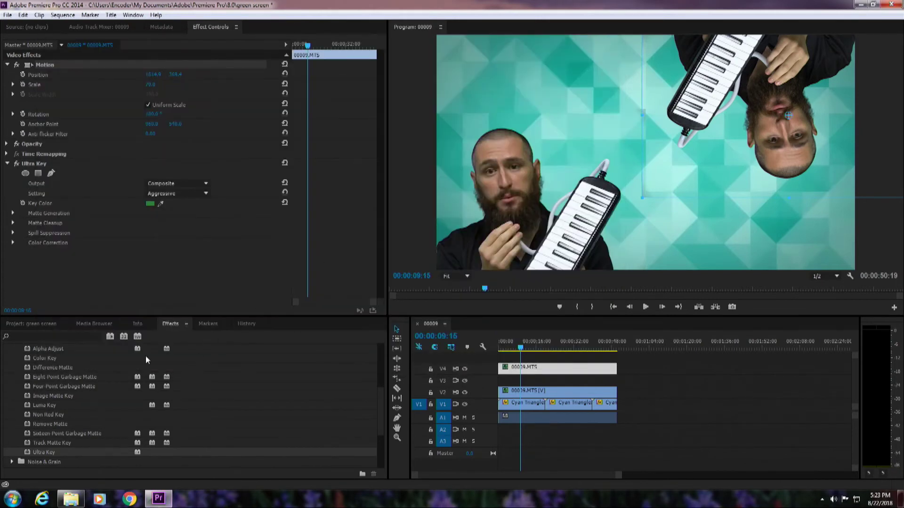
Place Title 01 on track V5 at the start of the sequence and play from the beginning to check it
{"action": "left_click", "coordinate": [47, 325]}
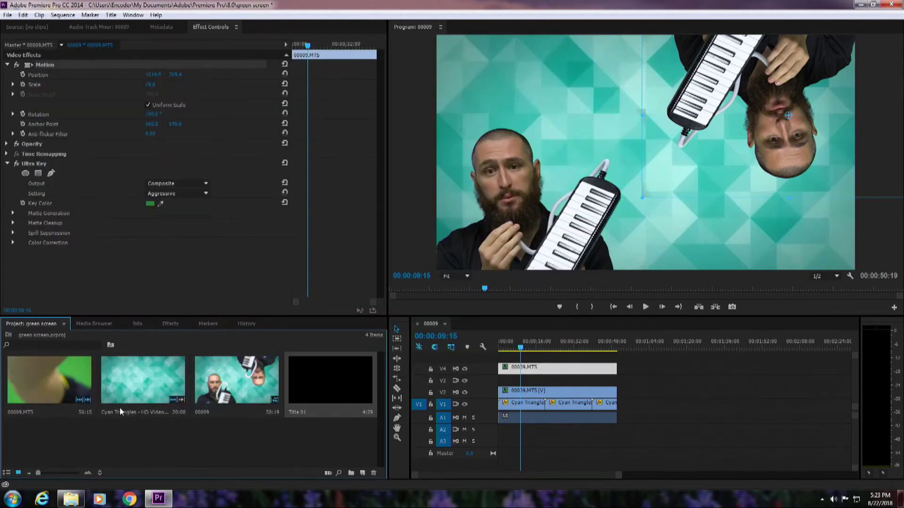
{"action": "left_click_drag", "start_coordinate": [329, 383], "coordinate": [503, 359]}
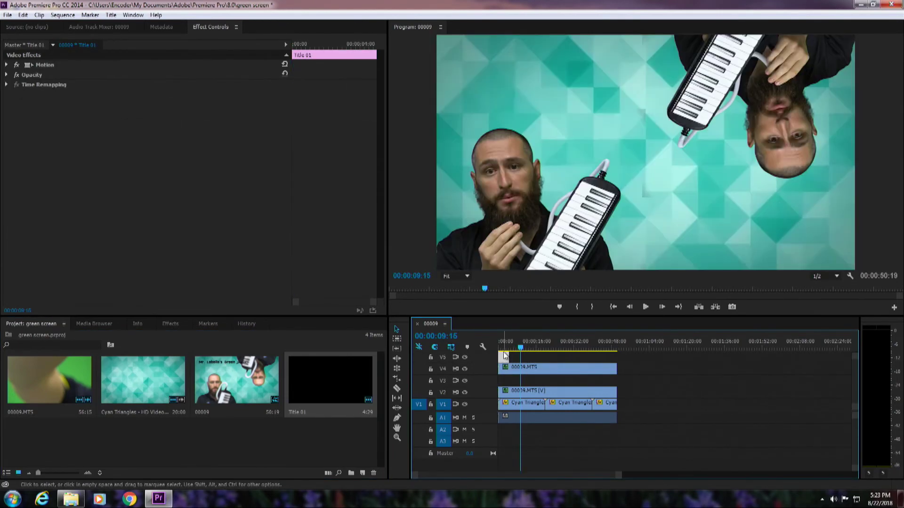
{"action": "left_click", "coordinate": [500, 341]}
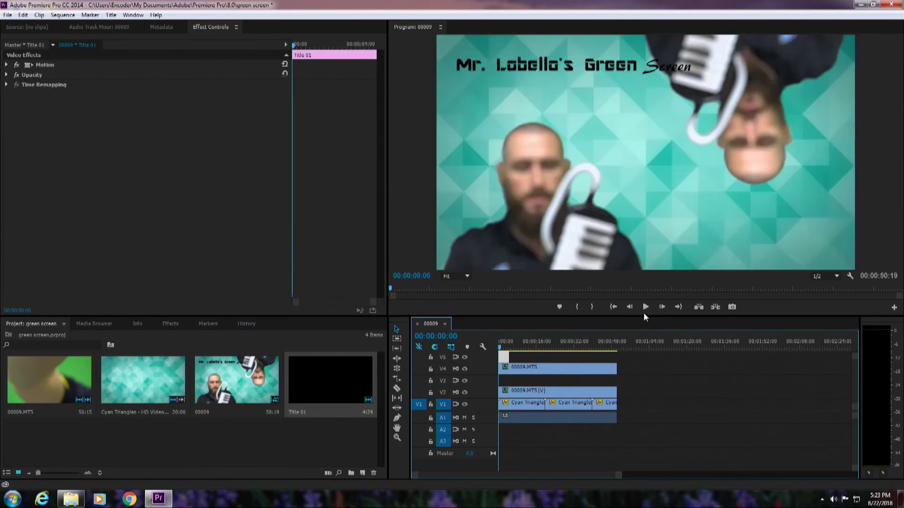
{"action": "left_click", "coordinate": [646, 307]}
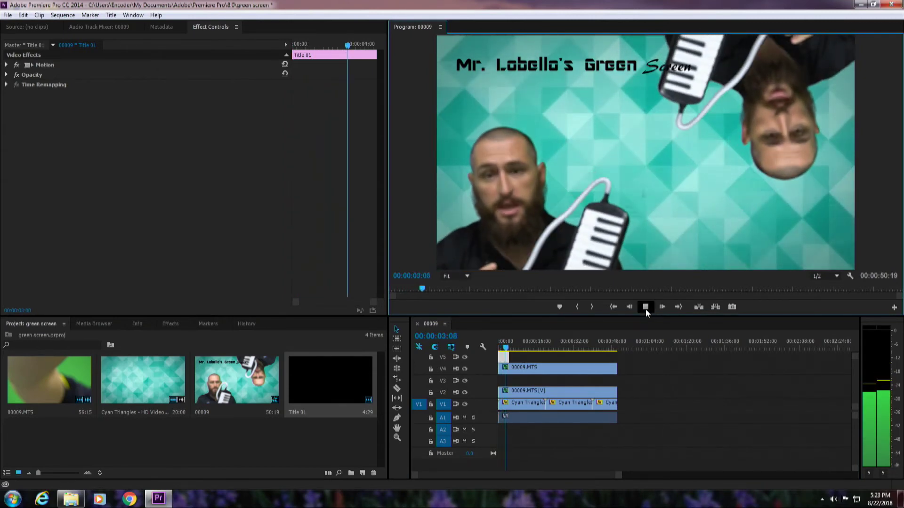
{"action": "left_click", "coordinate": [645, 307]}
Open the media export settings for the sequence and choose the Match Source - Medium bitrate preset with the H.264 format
{"action": "left_click", "coordinate": [7, 15]}
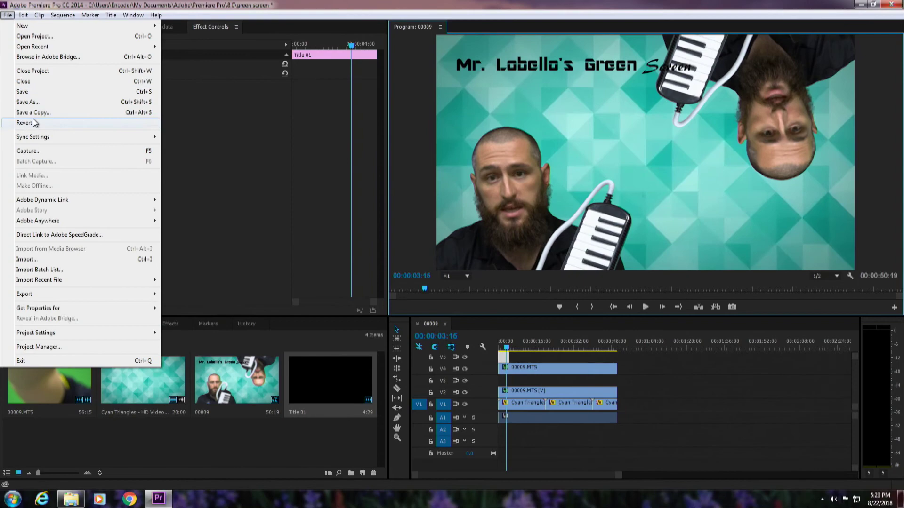
{"action": "mouse_move", "coordinate": [67, 295]}
{"action": "left_click", "coordinate": [198, 296]}
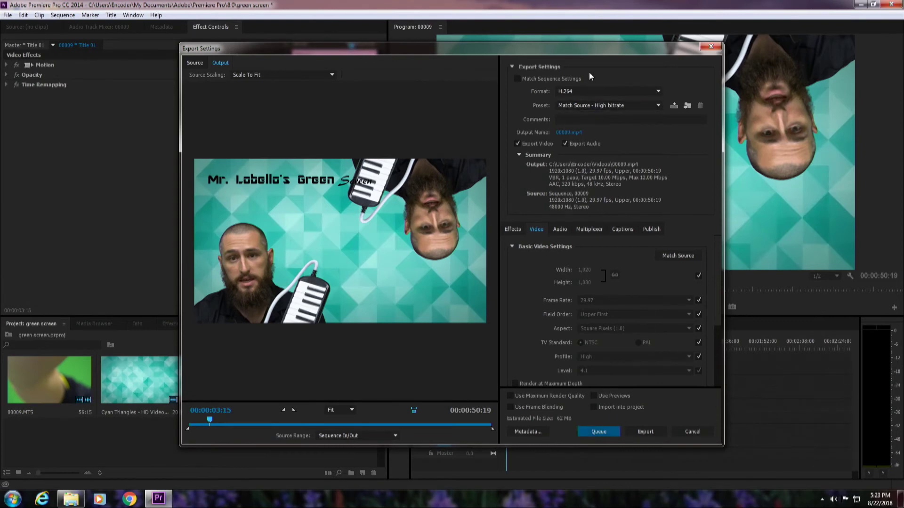
{"action": "left_click", "coordinate": [585, 106]}
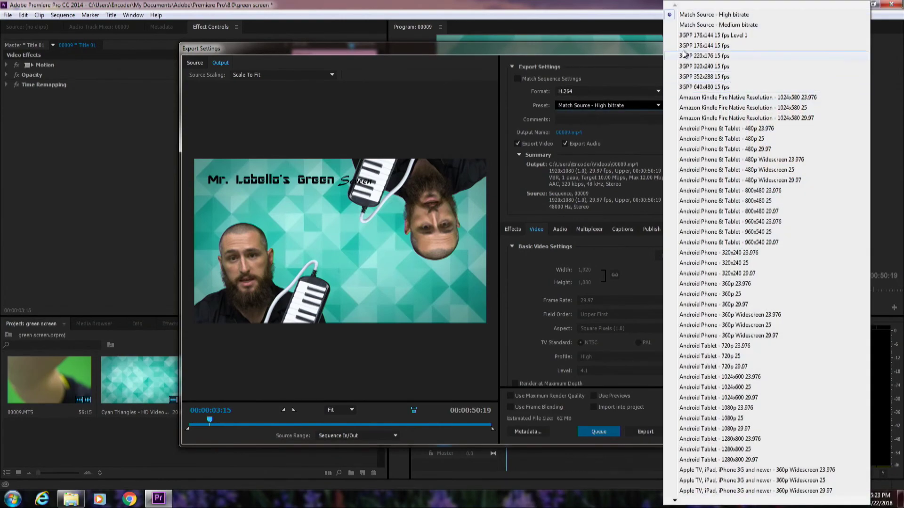
{"action": "left_click", "coordinate": [697, 17]}
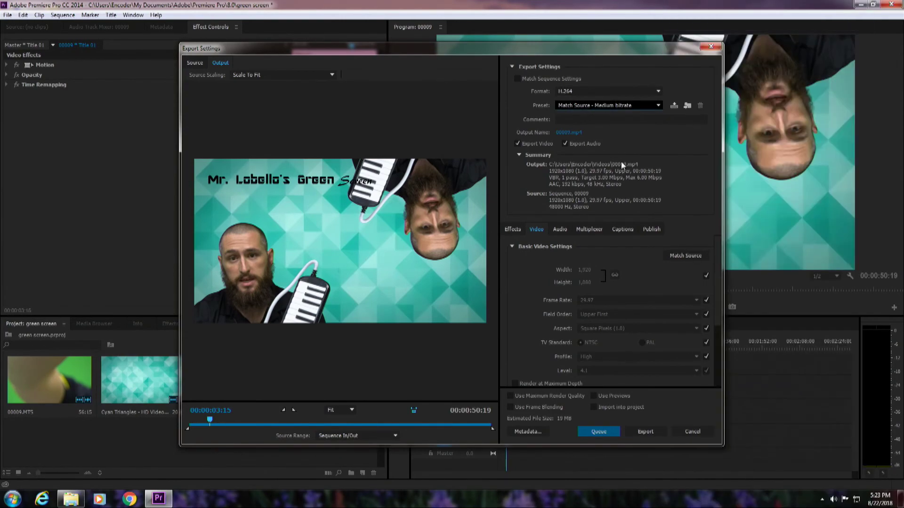
Name the output MP4 file "green screen" followed by the presenter's name and save it in the Videos library
{"action": "left_click", "coordinate": [568, 132]}
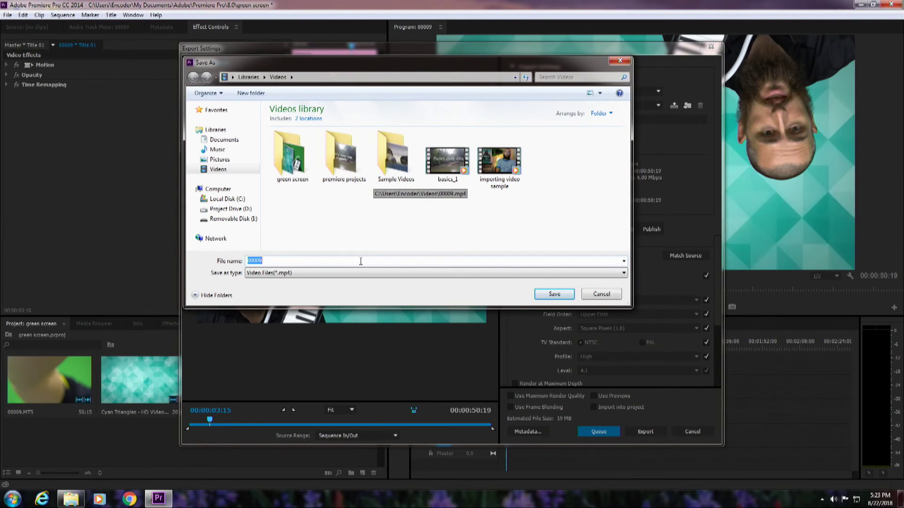
{"action": "type", "text": "green screen Mr. Lobello"}
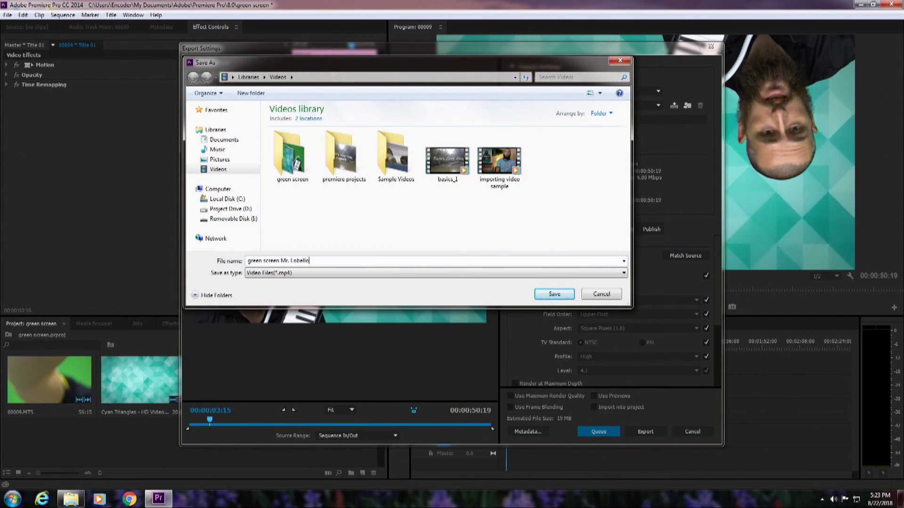
{"action": "key", "text": "Return"}
Send the export to the Adobe Media Encoder queue and start encoding it
{"action": "left_click", "coordinate": [583, 432]}
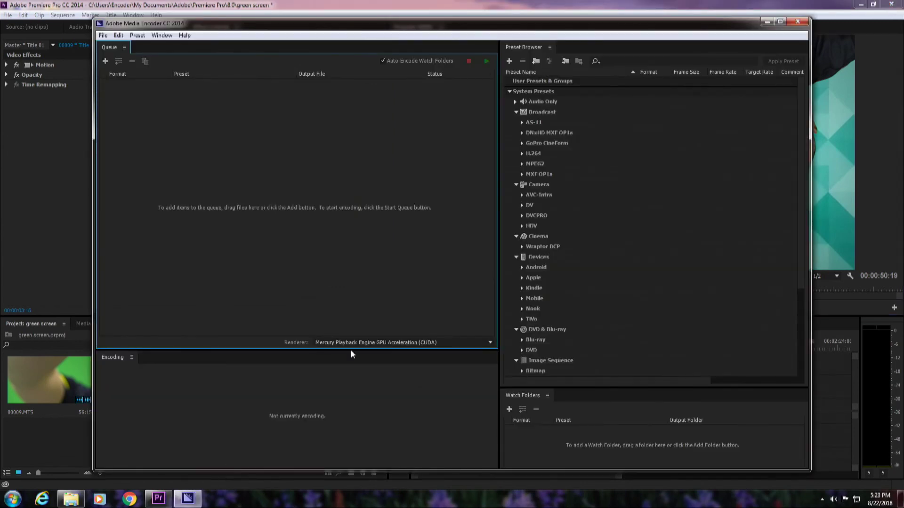
{"action": "left_click", "coordinate": [486, 62]}
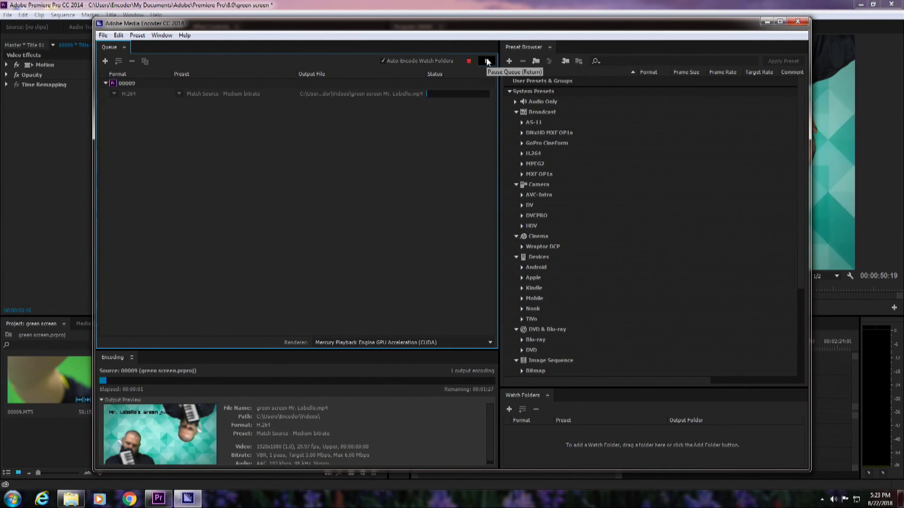